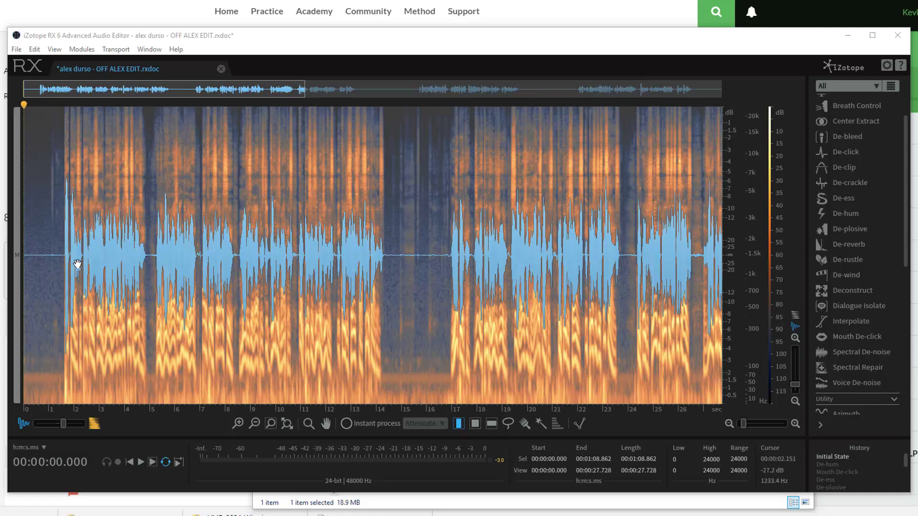
Step: Play the voice recording from the 1-second mark to hear its unprocessed sound, and stop playback
click(49, 200)
key(space)
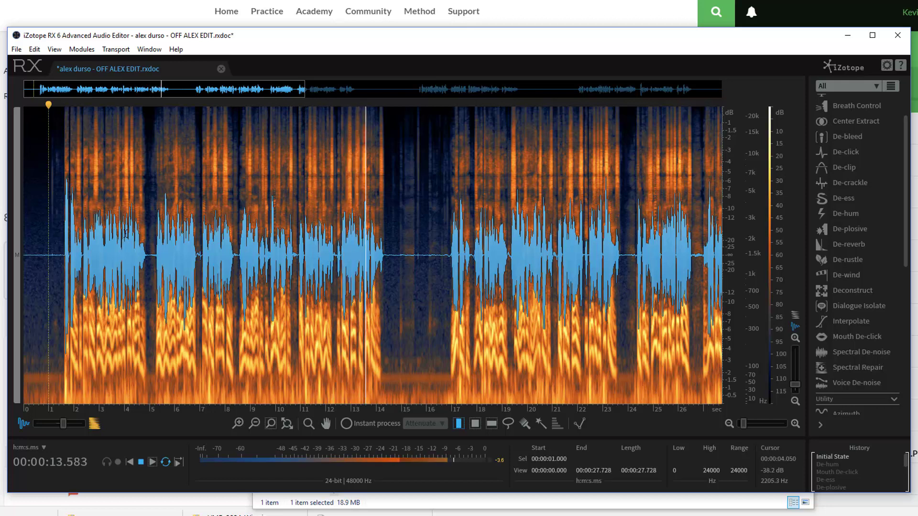
key(space)
Step: Mark the hum band from about 51 to 69 Hz across the whole recording with frequency selection, and clear the marking
scroll(148, 208, down, 3)
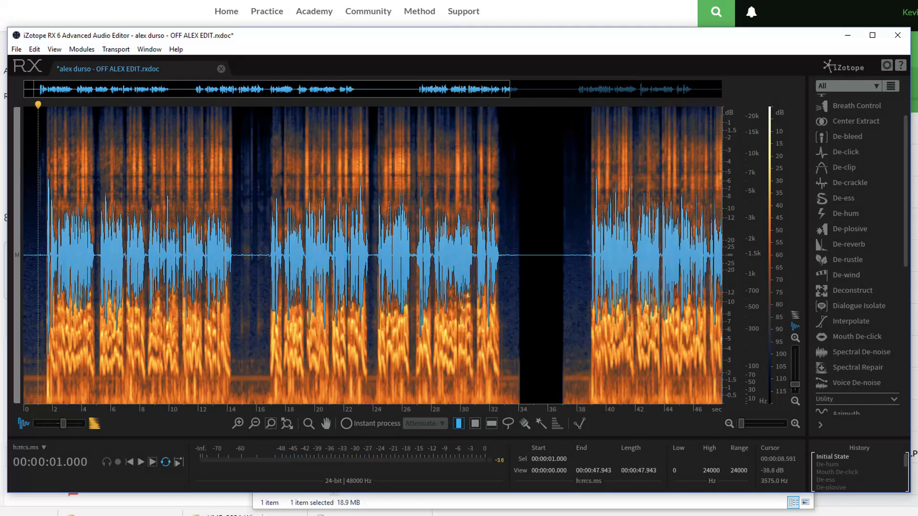
scroll(239, 209, down, 3)
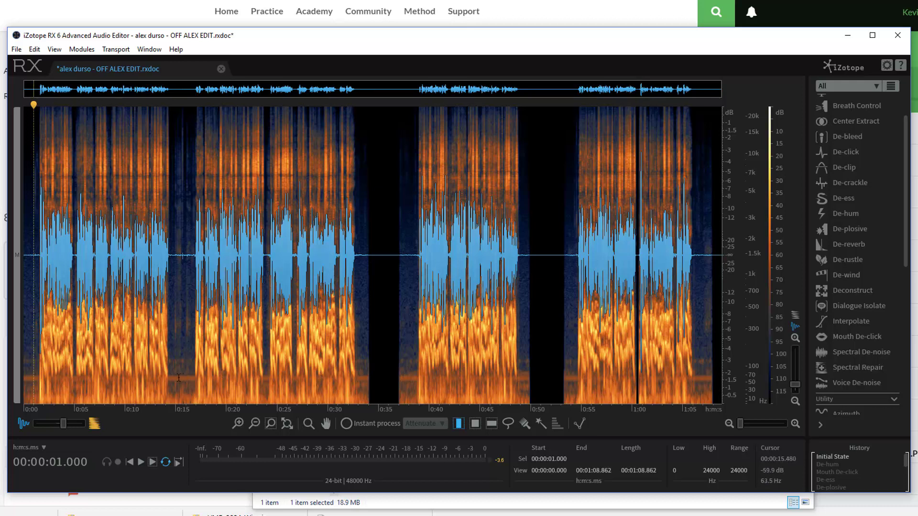
click(492, 424)
drag(178, 375, 178, 381)
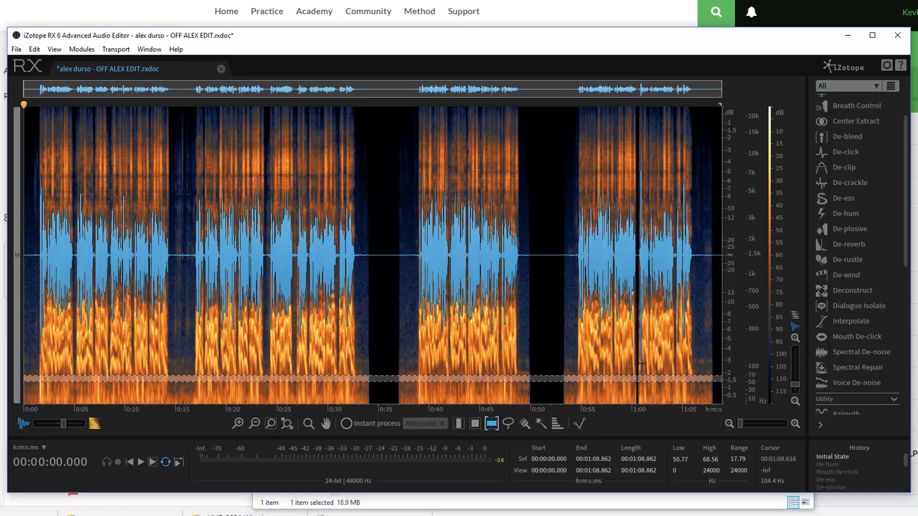
click(345, 368)
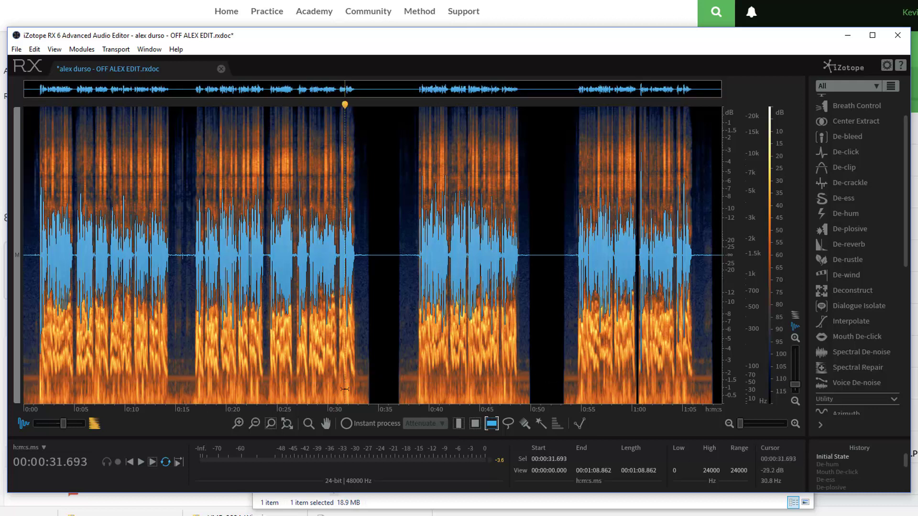
drag(176, 376, 177, 378)
click(185, 376)
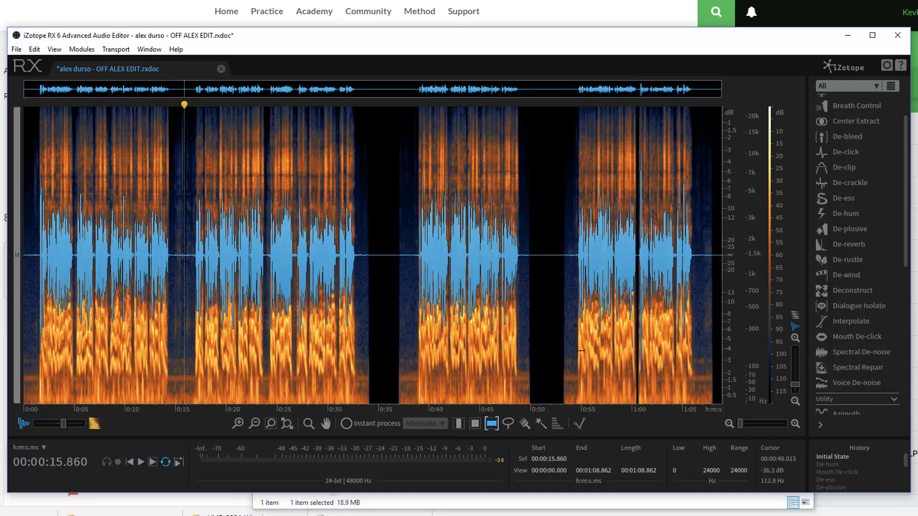
Step: Open De-hum, set the number of harmonics to 8, and load the [Default] preset
click(842, 216)
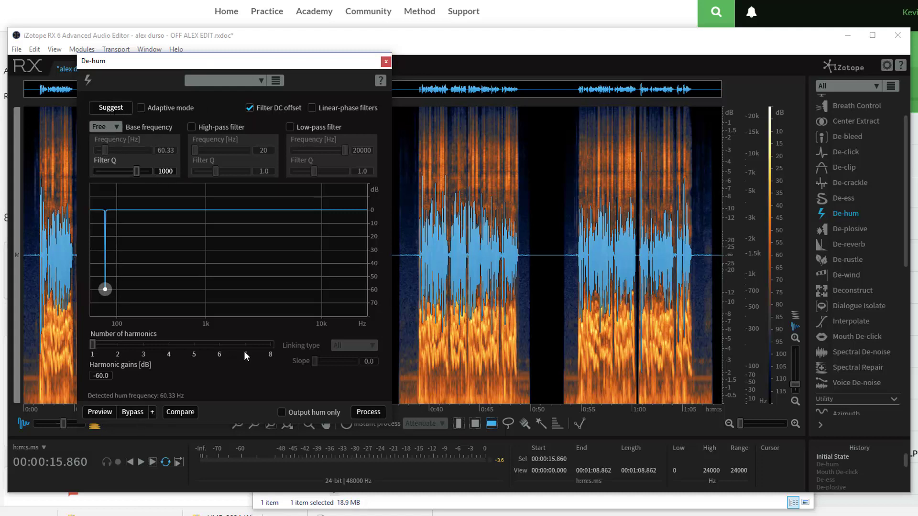
click(268, 345)
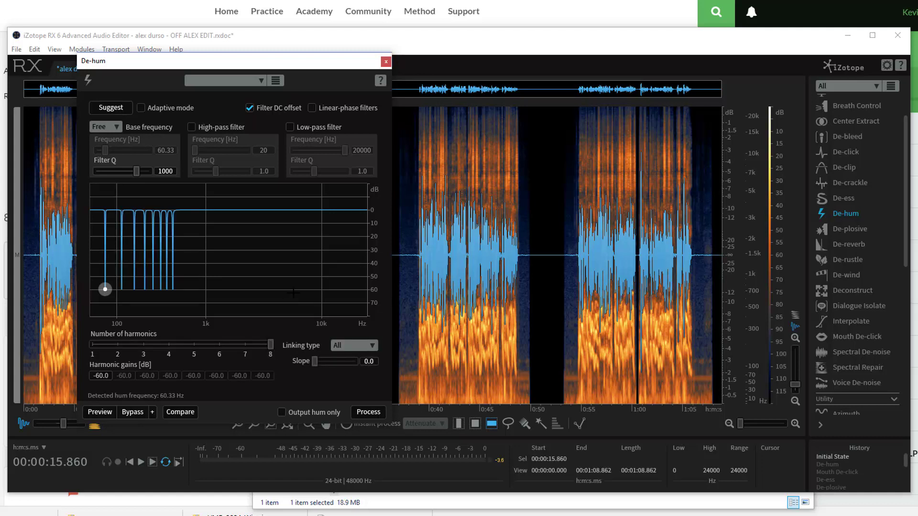
click(259, 79)
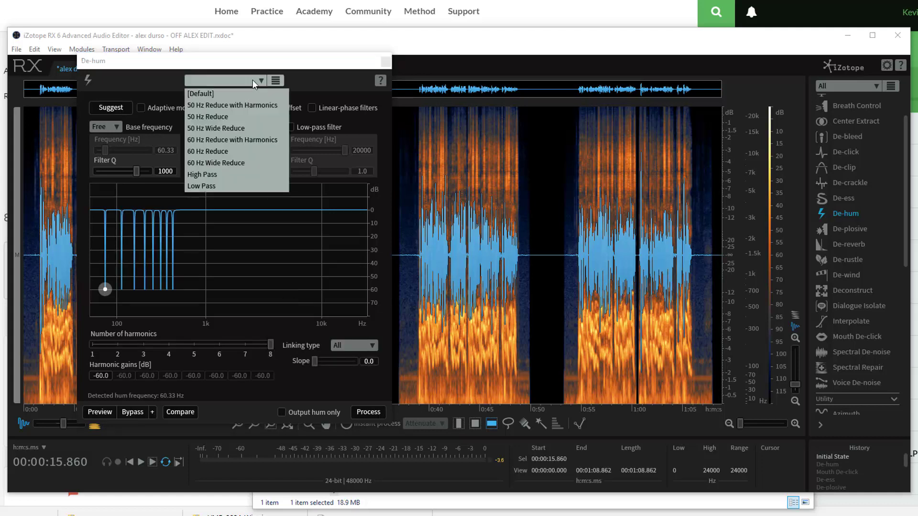
click(205, 94)
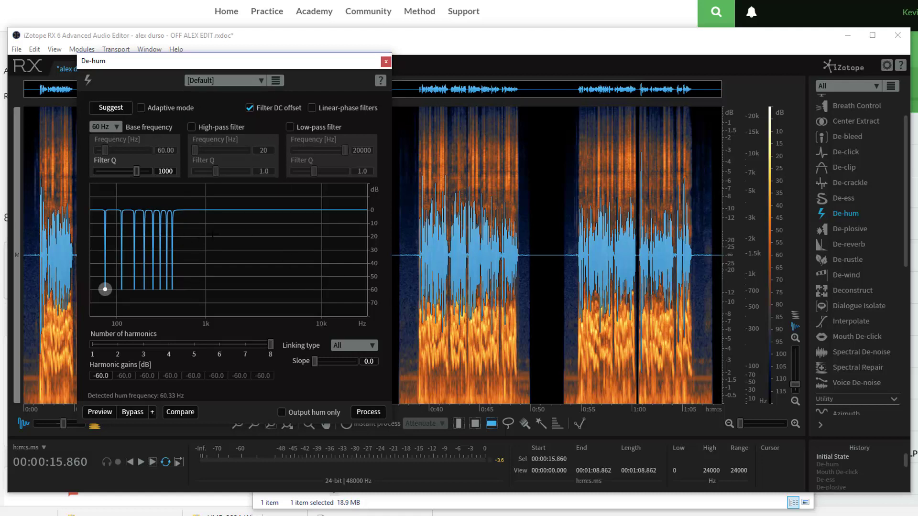
Step: Have De-hum suggest the base frequency from the whole recording, and reduce the number of harmonics to 1
click(115, 112)
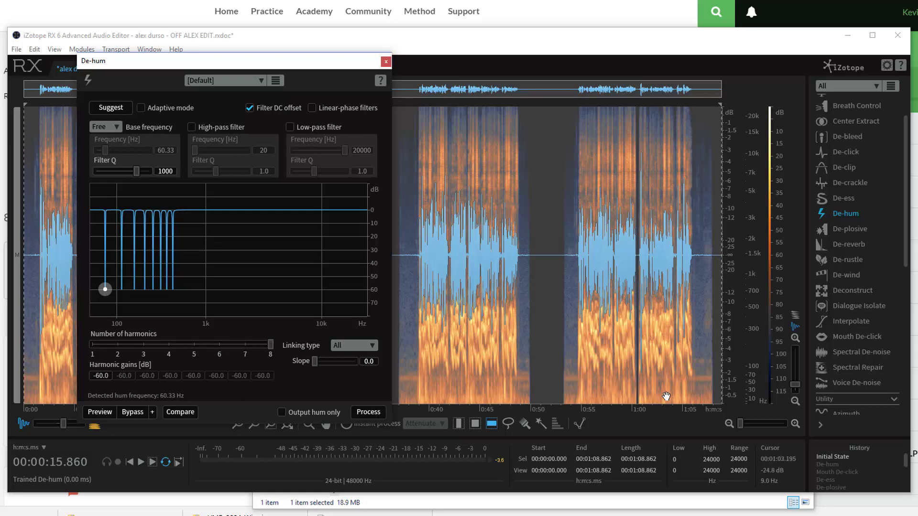
click(553, 376)
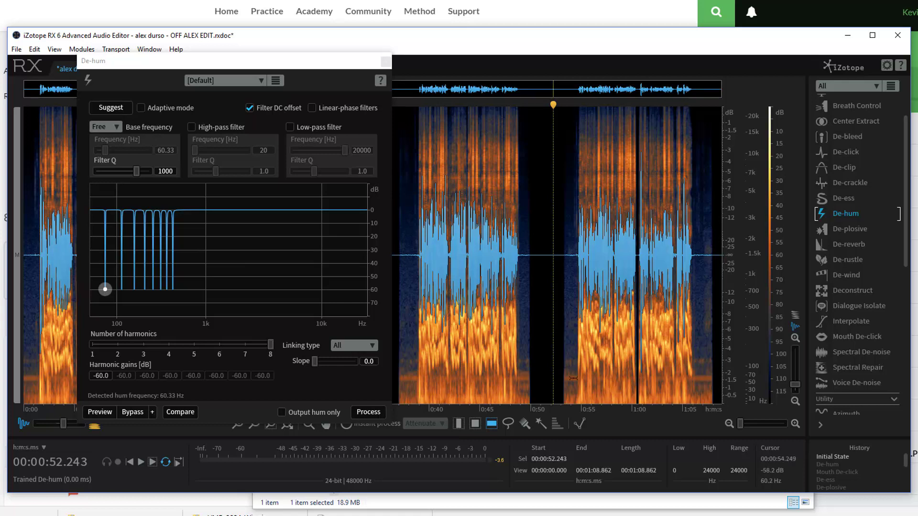
drag(270, 347, 93, 346)
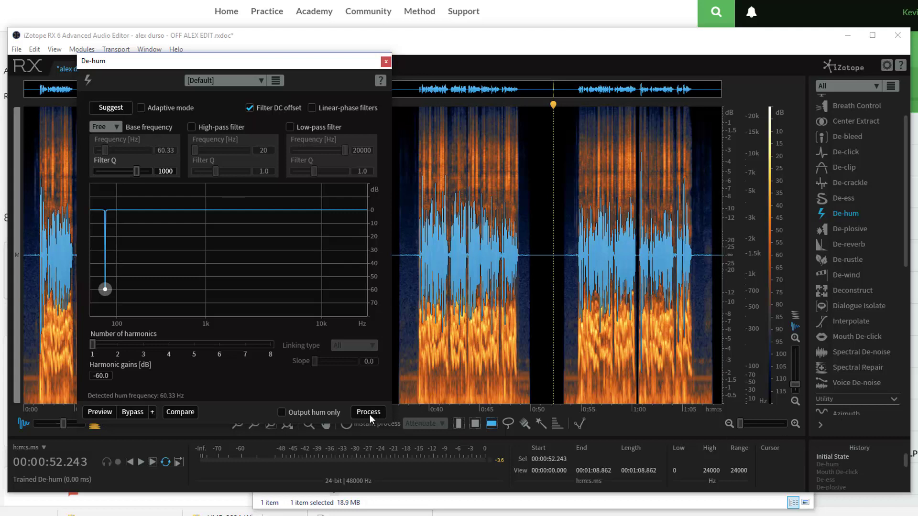
Step: Switch the recording to the De-hum state in the history and close the De-hum module
click(824, 464)
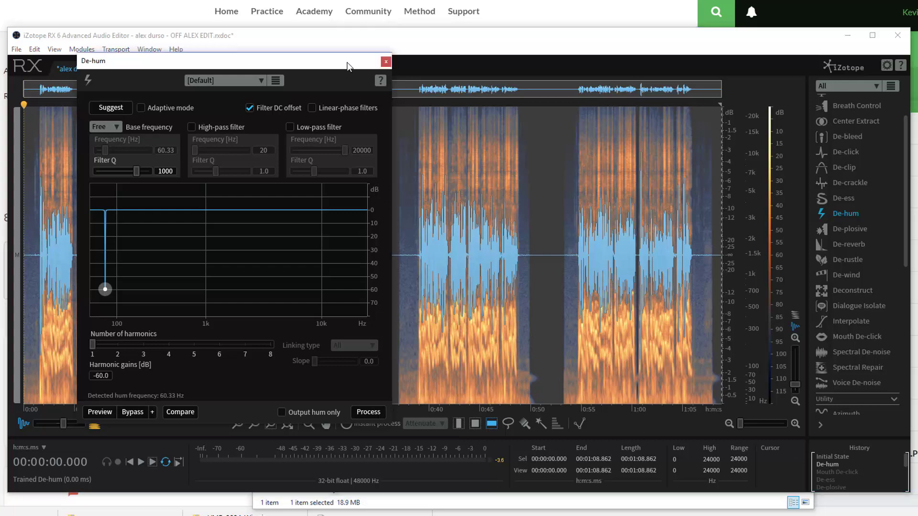
drag(341, 66, 424, 66)
click(466, 64)
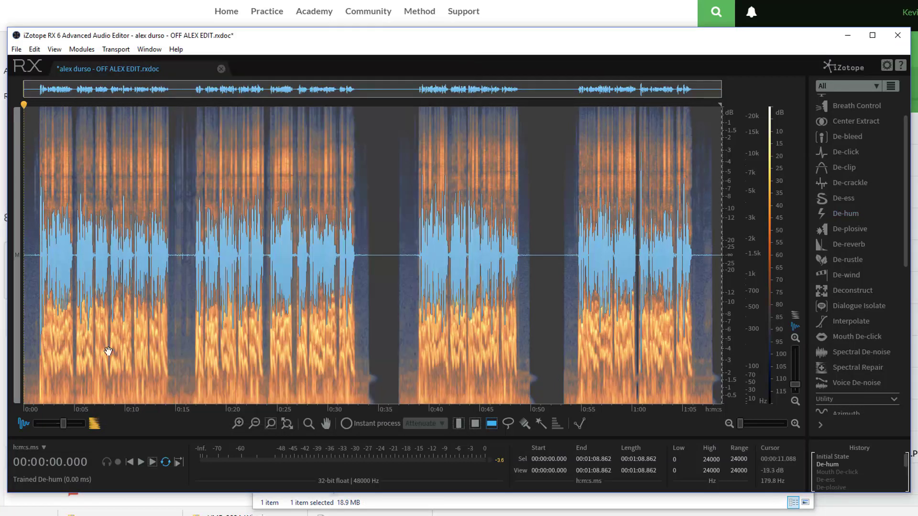
Step: Activate the time selection tool and listen to the de-hummed recording from its beginning
click(34, 307)
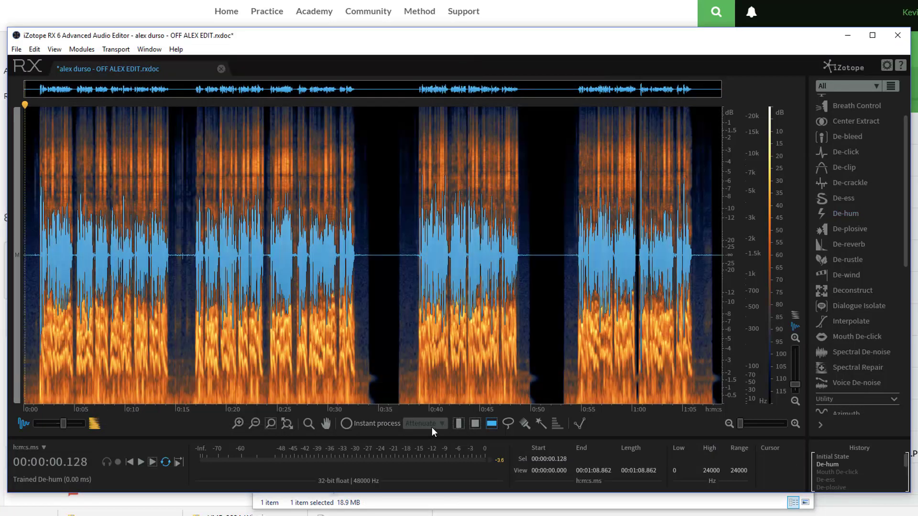
click(459, 424)
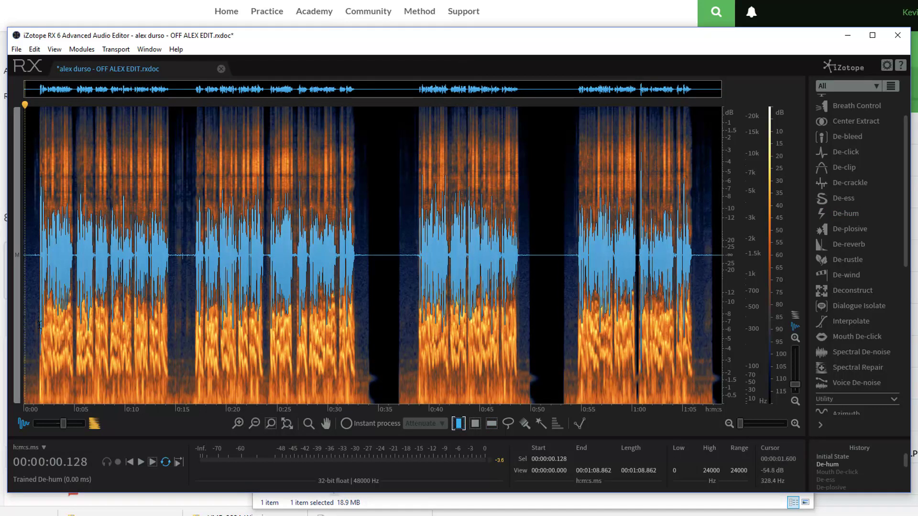
click(38, 321)
click(29, 322)
click(26, 321)
key(space)
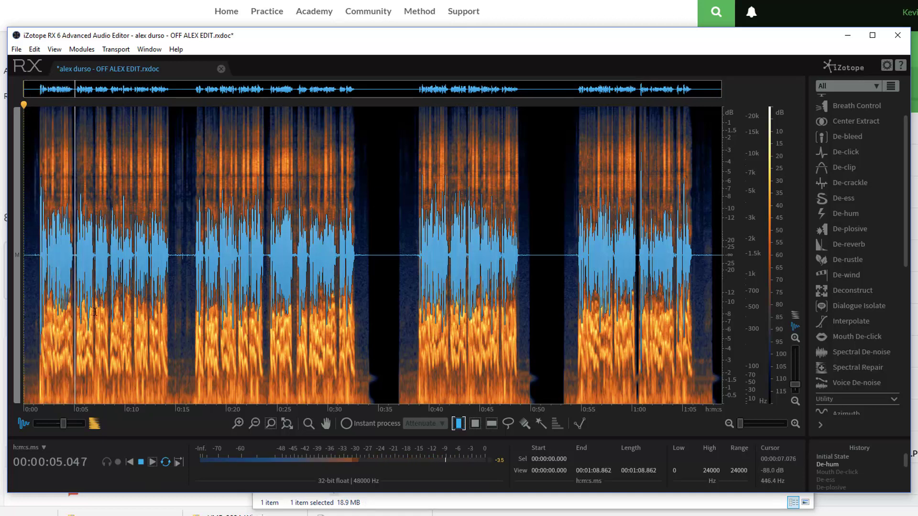
click(171, 312)
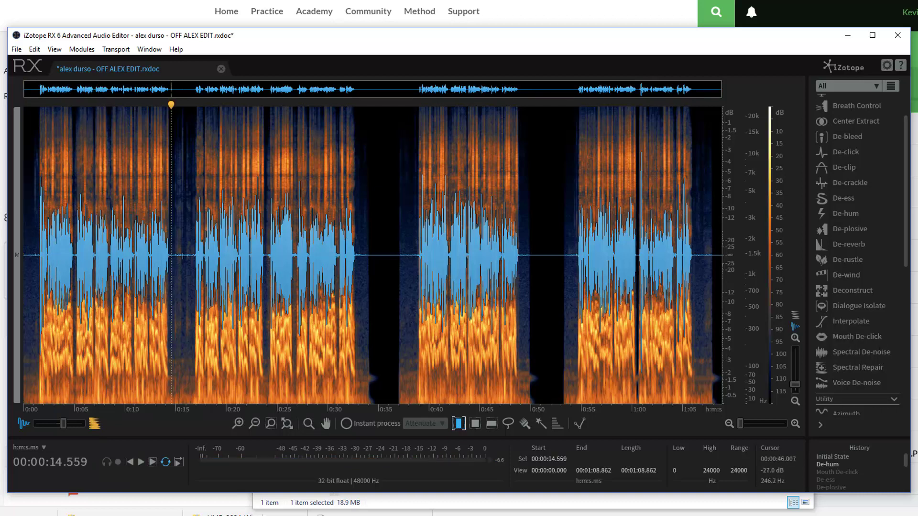
Step: Open Mouth De-click and preview only the detected clicks from the start of the first phrase
click(857, 337)
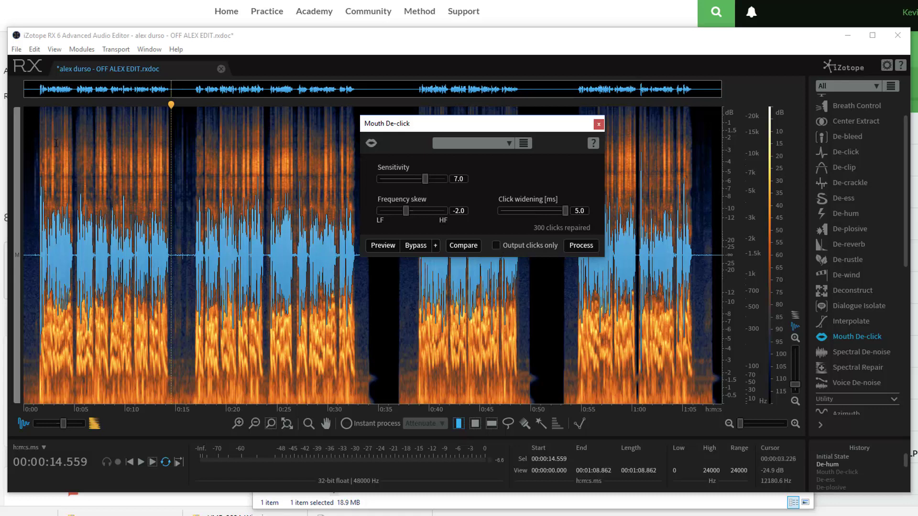
click(41, 159)
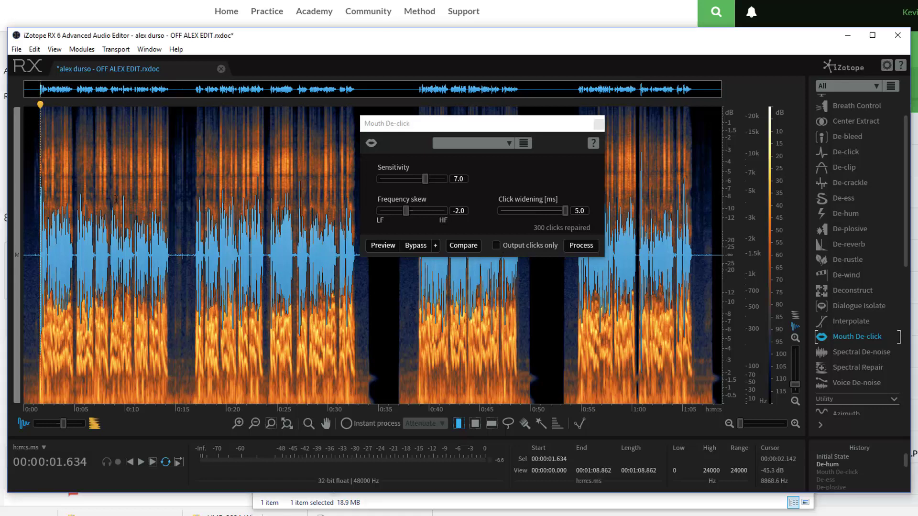
click(496, 245)
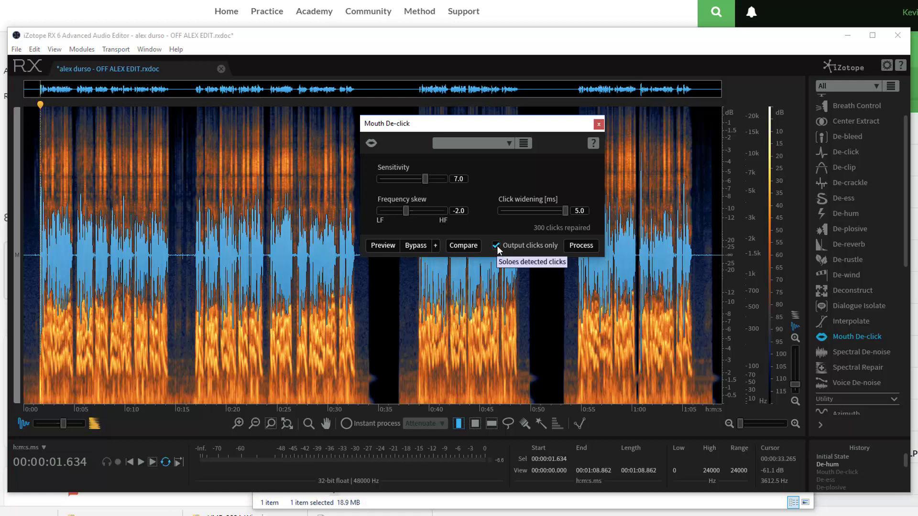
click(384, 252)
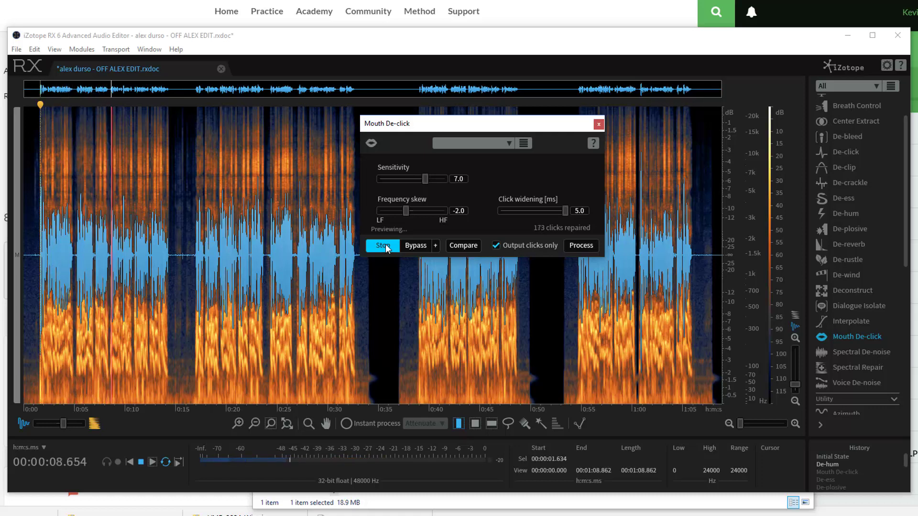
click(387, 247)
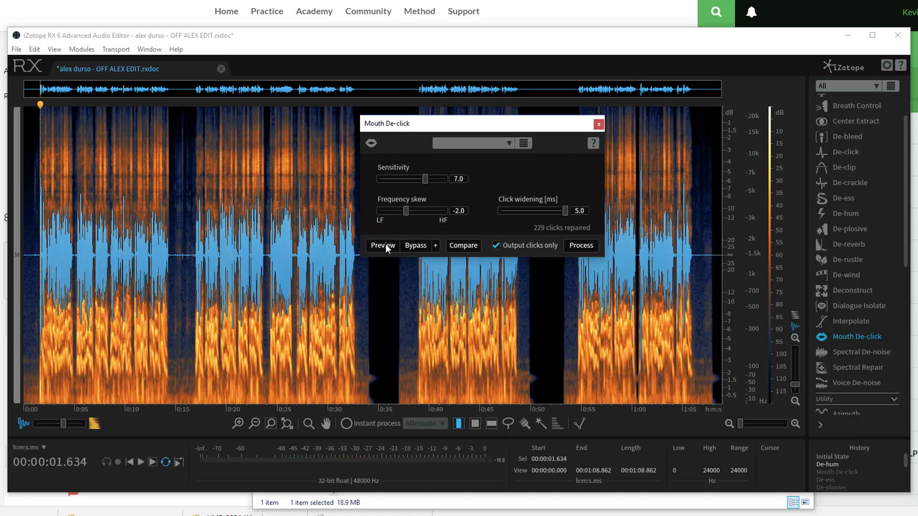
Step: Preview the full Mouth De-click result with bypass on and off for comparison, and preview the isolated clicks once more
click(496, 246)
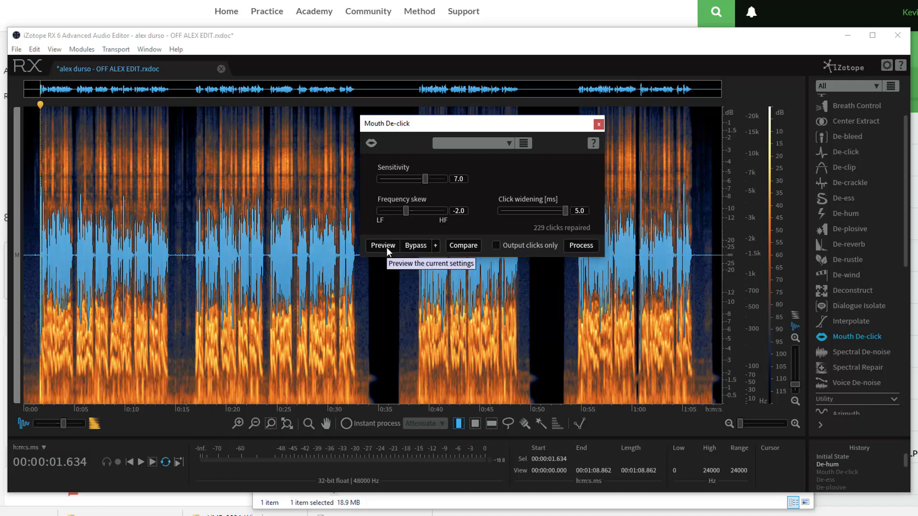
click(389, 245)
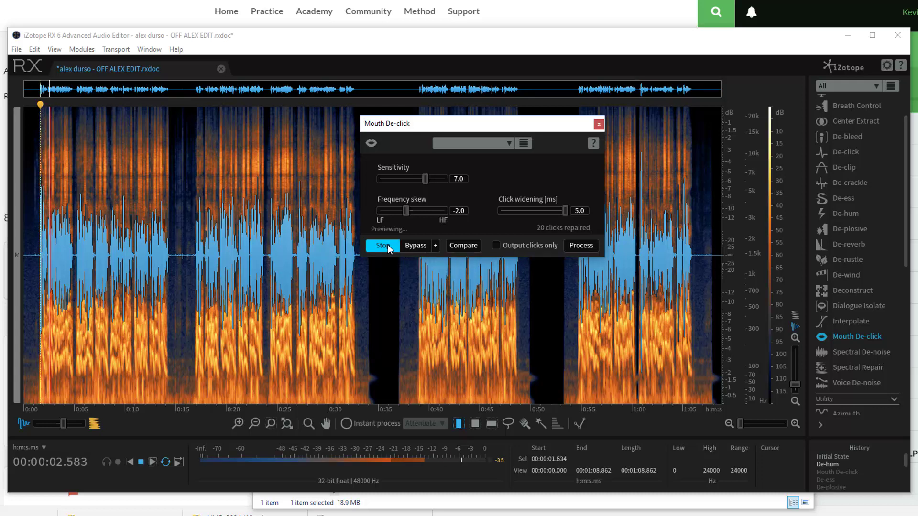
click(416, 247)
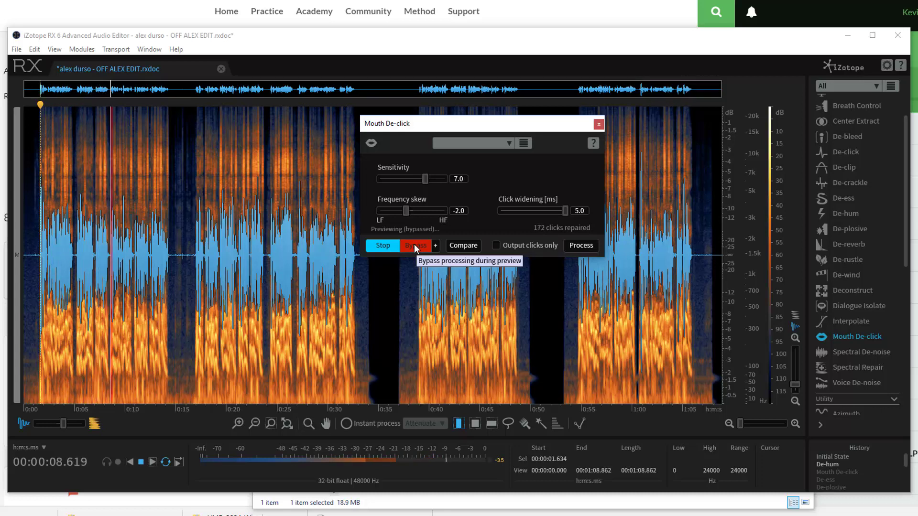
click(416, 246)
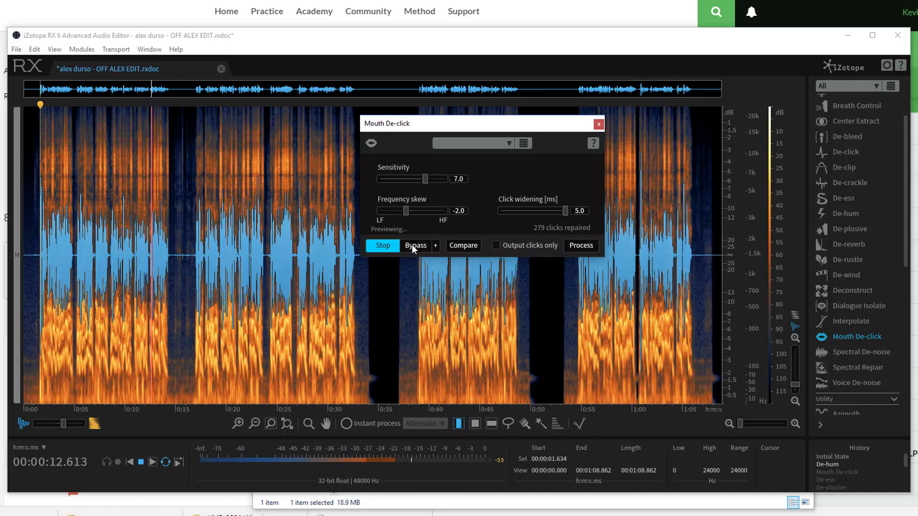
click(390, 246)
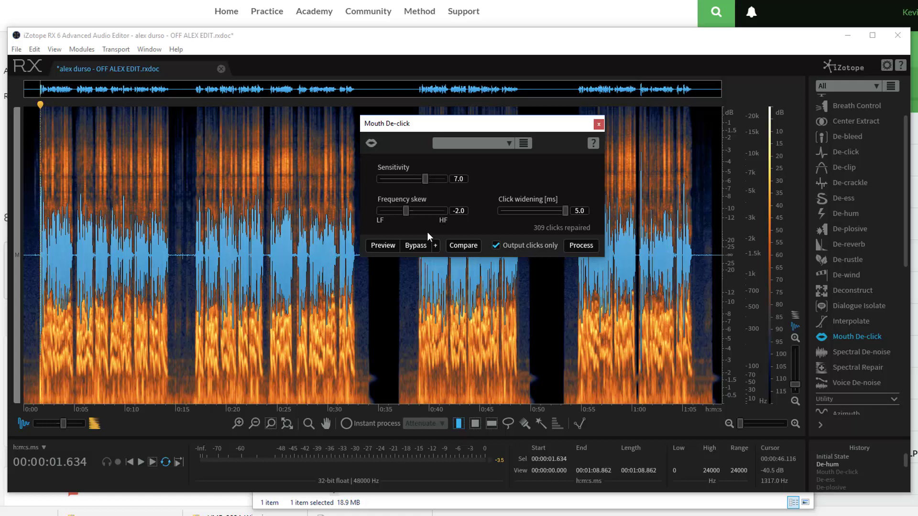
click(386, 246)
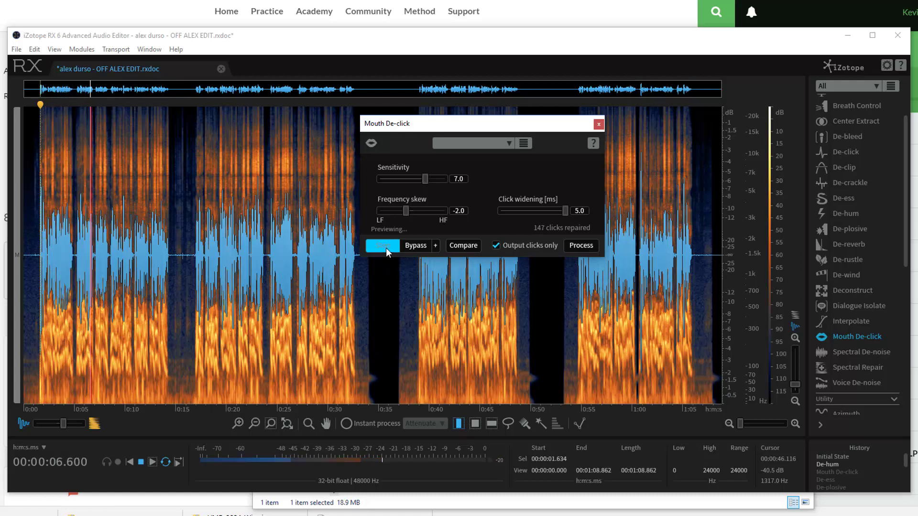
click(386, 248)
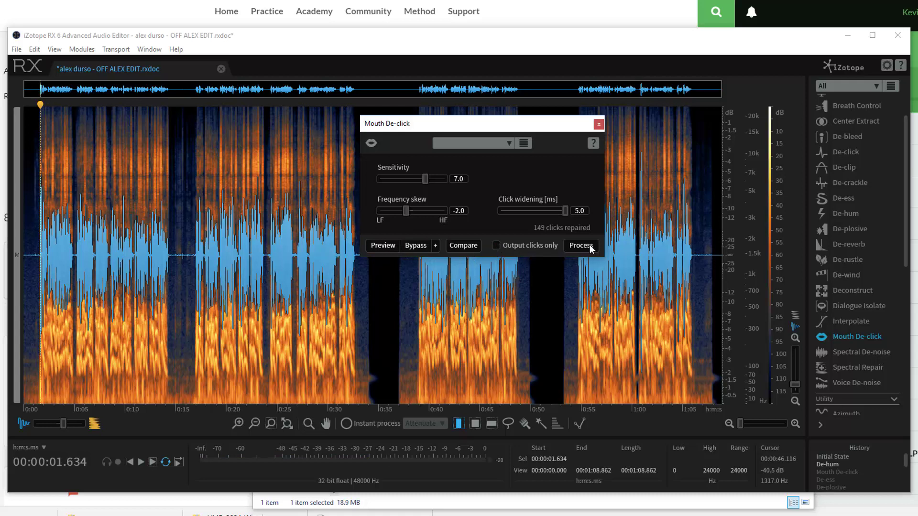
Step: Switch the recording to the Mouth De-click state in the history and close the Mouth De-click module
click(847, 473)
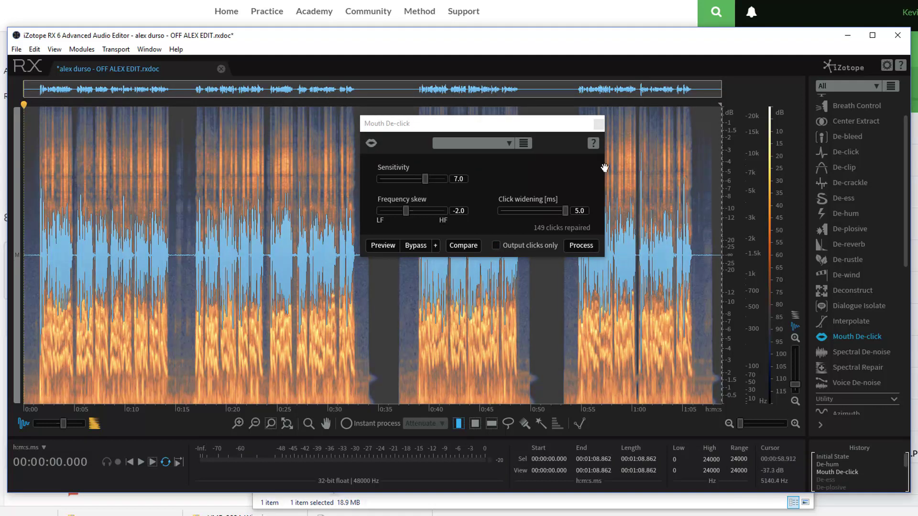
click(598, 126)
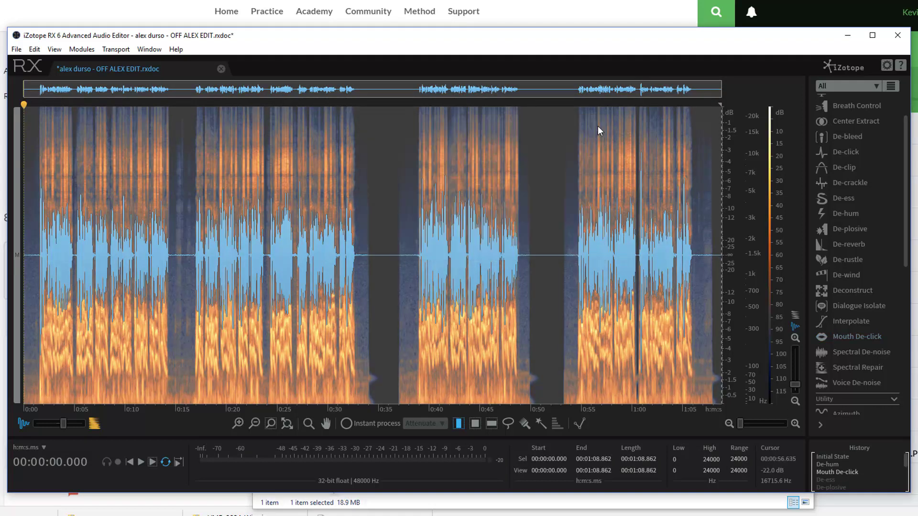
Step: Play the de-clicked recording from the start of the first phrase, and stop playback
click(40, 224)
key(space)
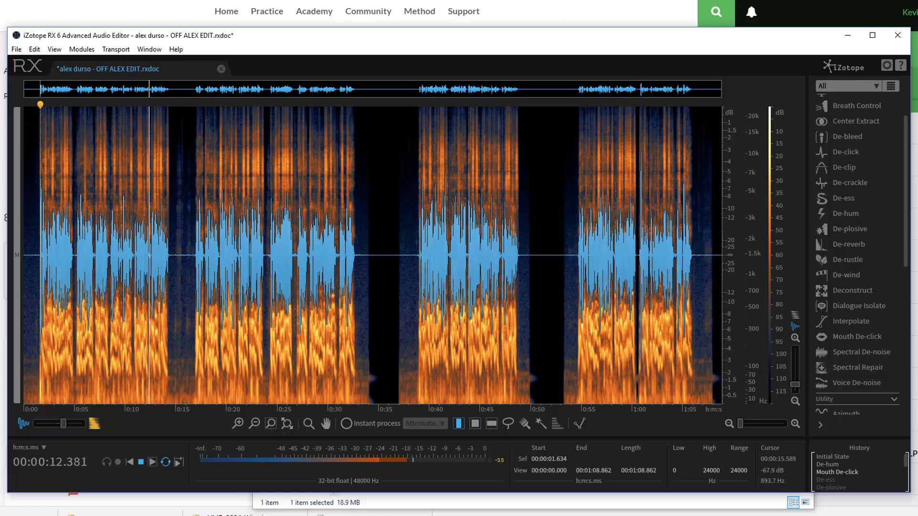
key(space)
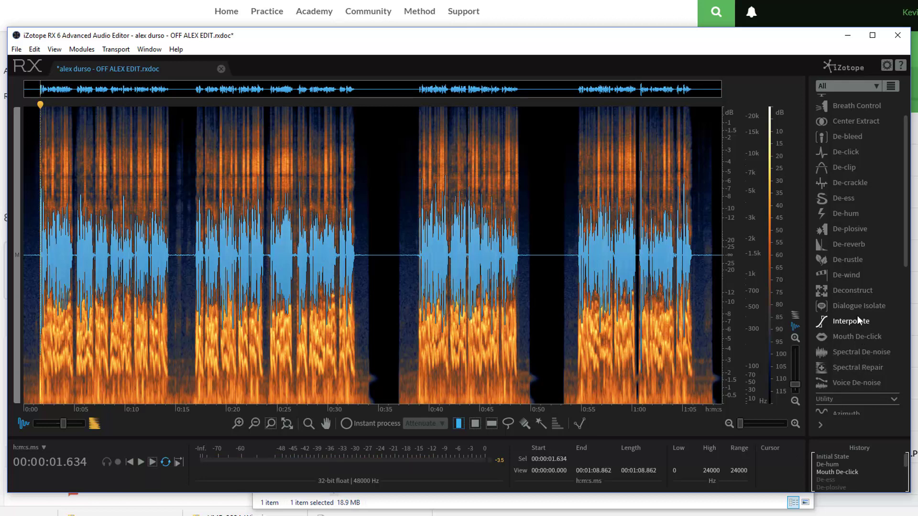
Step: Open De-ess, enable output of the ess sounds only, and preview the isolated sibilance from the start of the first phrase
click(845, 199)
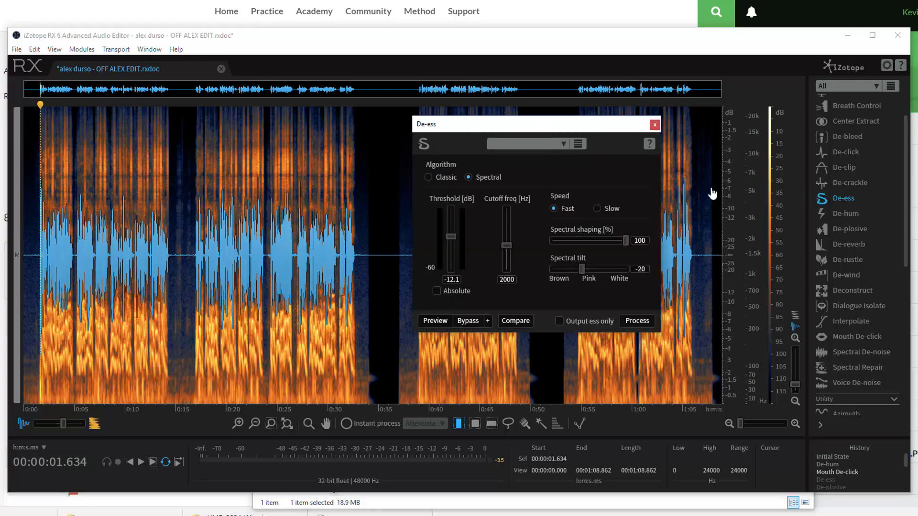
drag(549, 124, 545, 142)
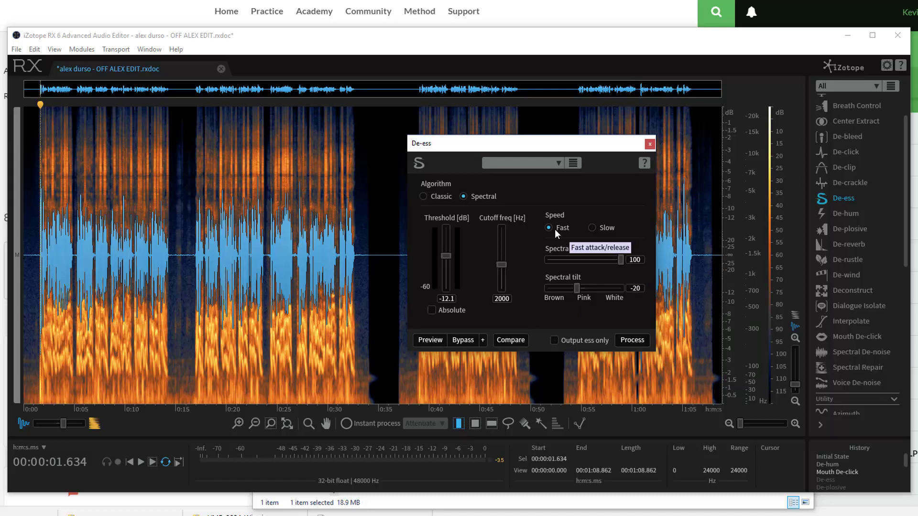
click(555, 340)
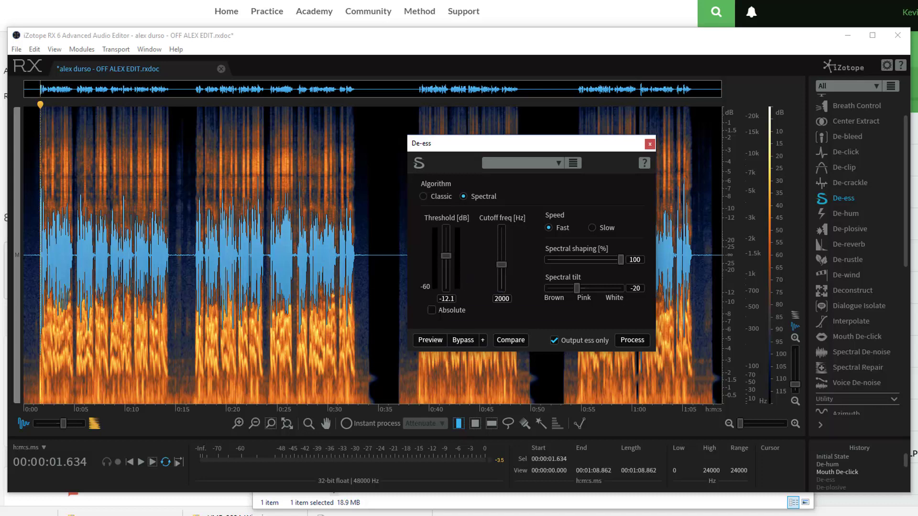
click(429, 340)
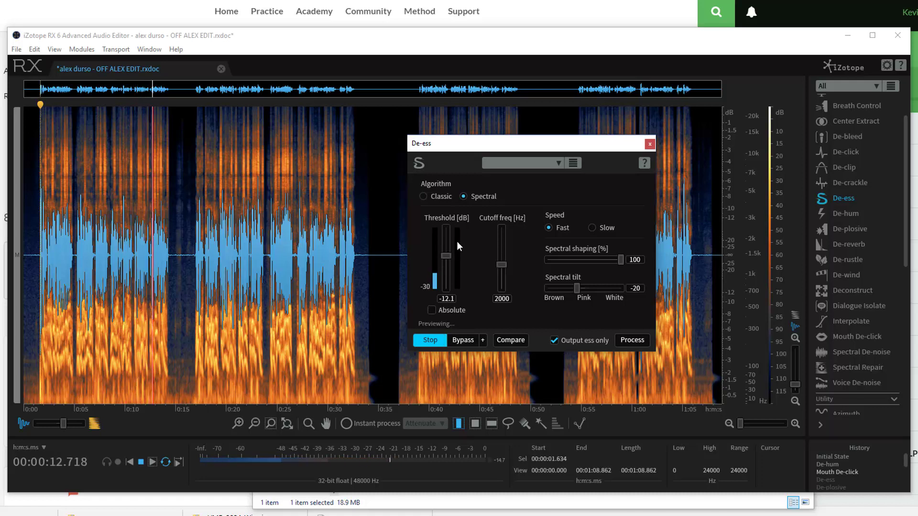
click(432, 337)
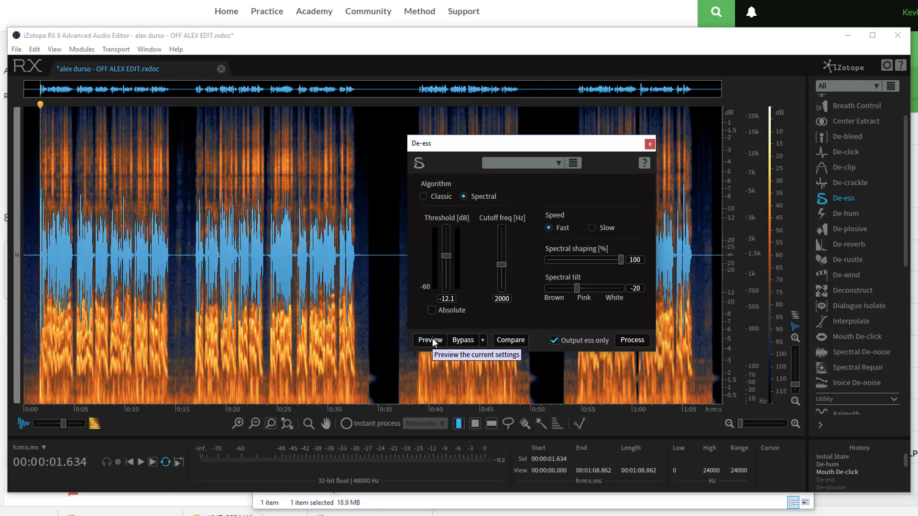
Step: Turn off ess-only output and preview the full De-ess result with bypass on and off for comparison
click(556, 341)
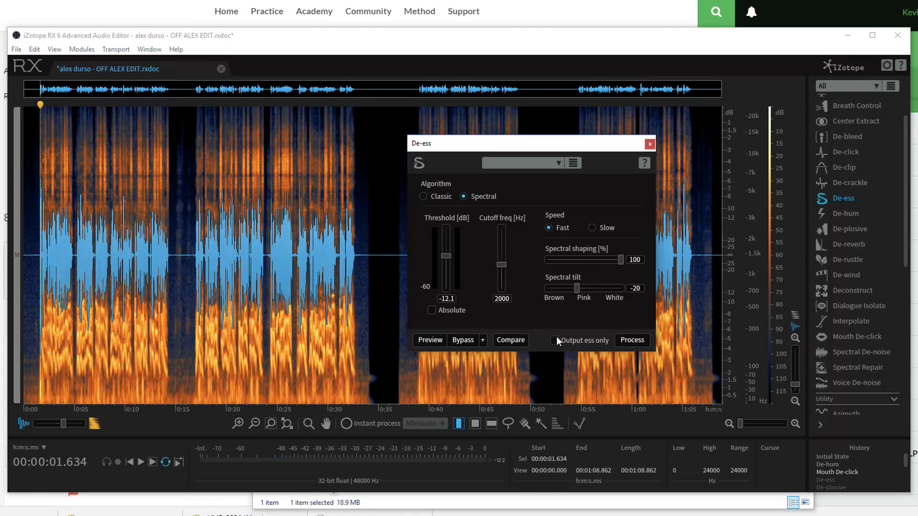
click(437, 338)
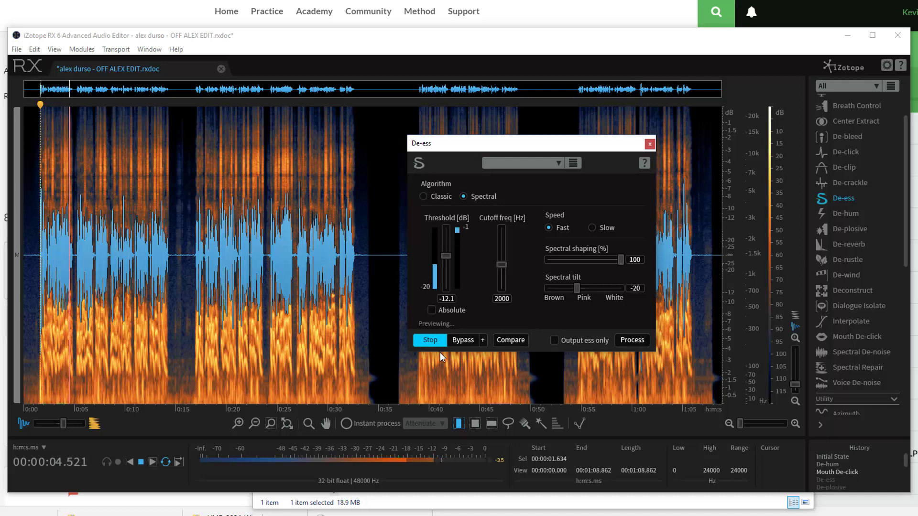
click(463, 340)
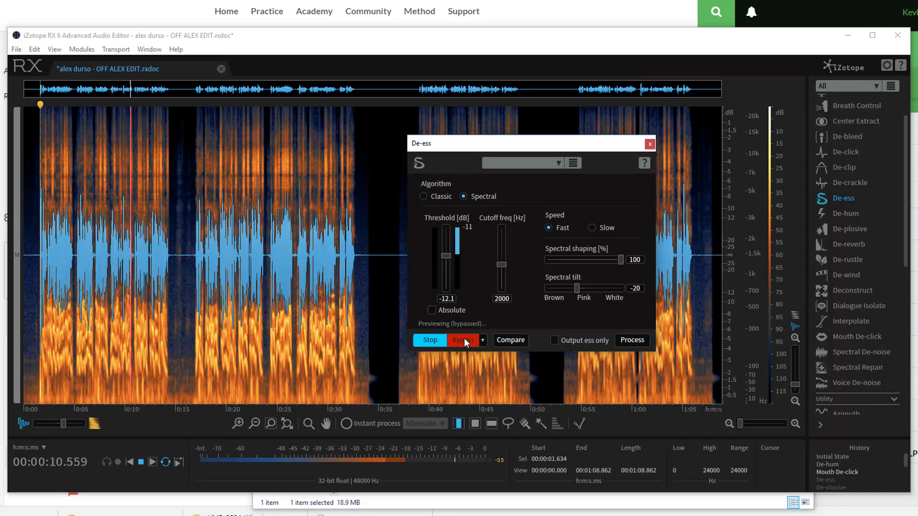
click(463, 340)
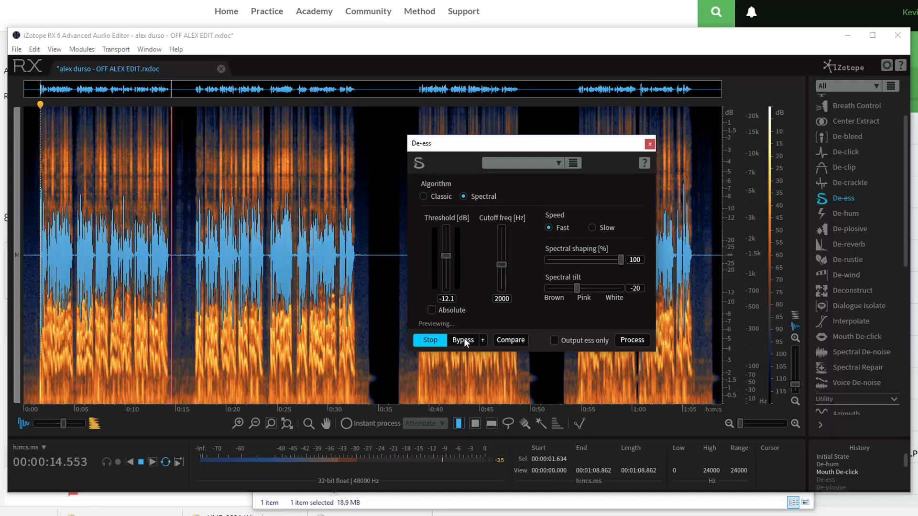
click(435, 339)
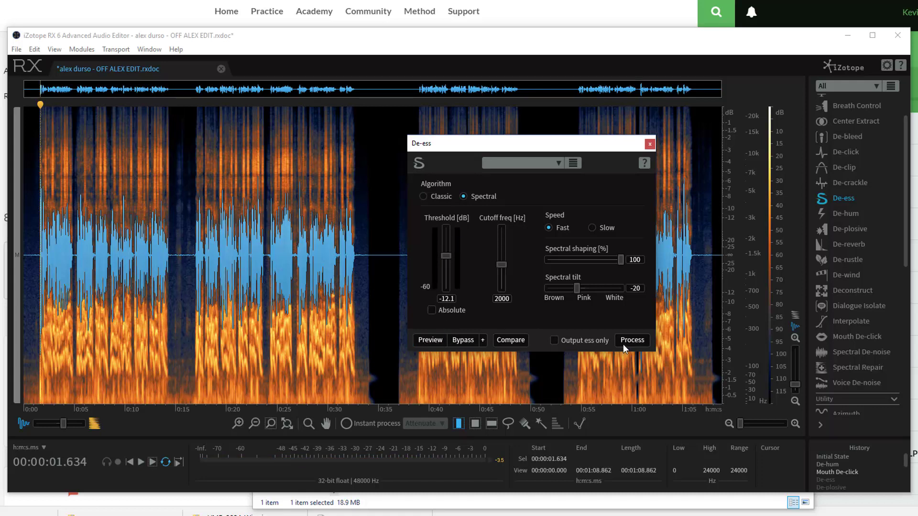
Step: Switch the recording to the De-ess state in the history and play it from the start of the first phrase with the module closed
click(826, 480)
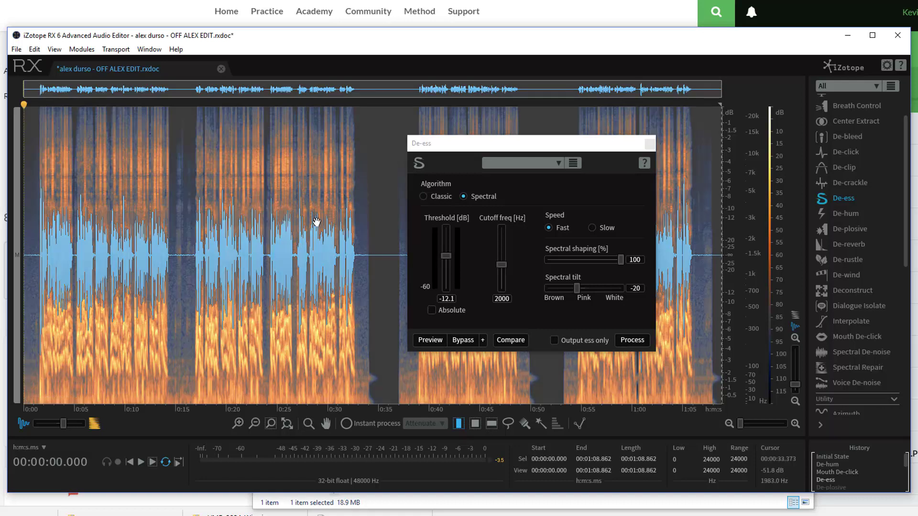
click(40, 206)
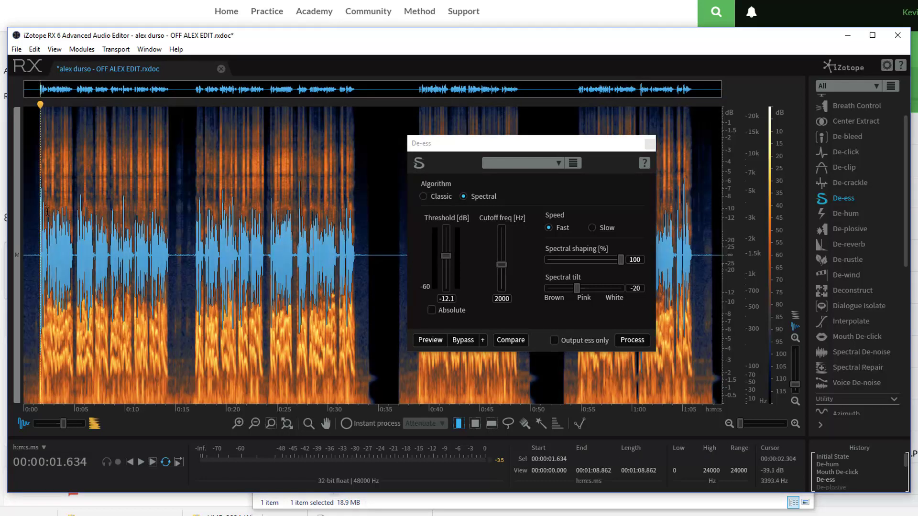
click(650, 143)
key(space)
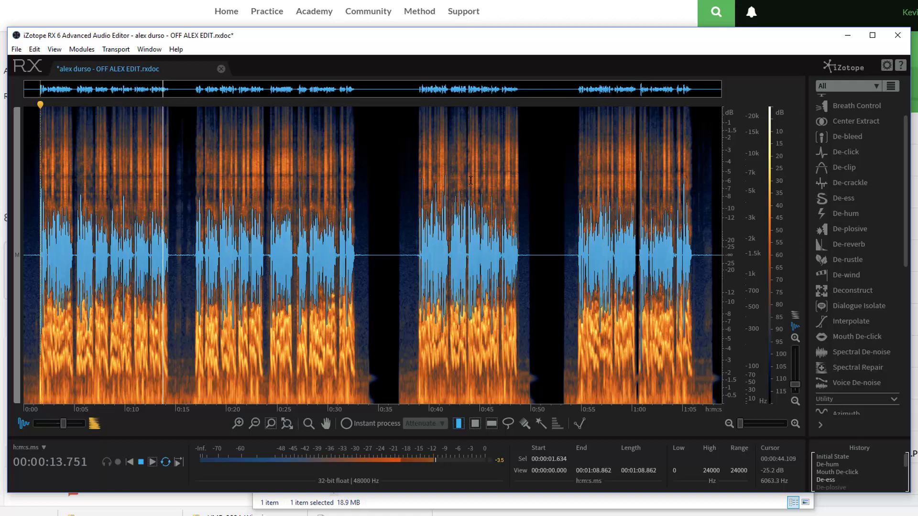
key(space)
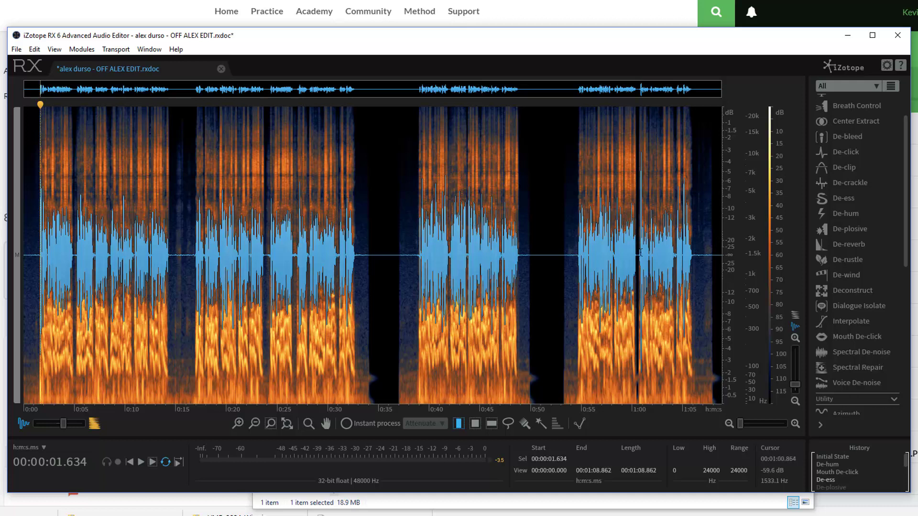
Step: Open De-plosive and preview its current settings from the start of the first phrase
scroll(906, 467, down, 2)
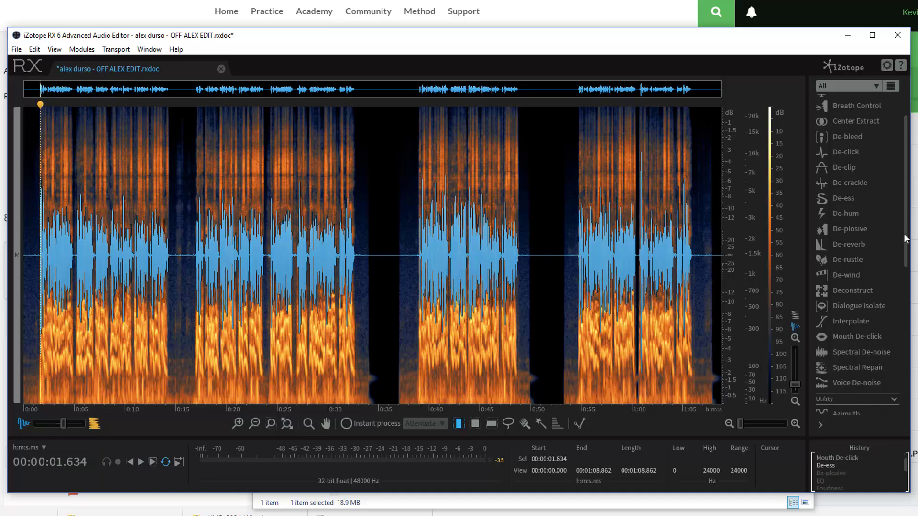
click(854, 228)
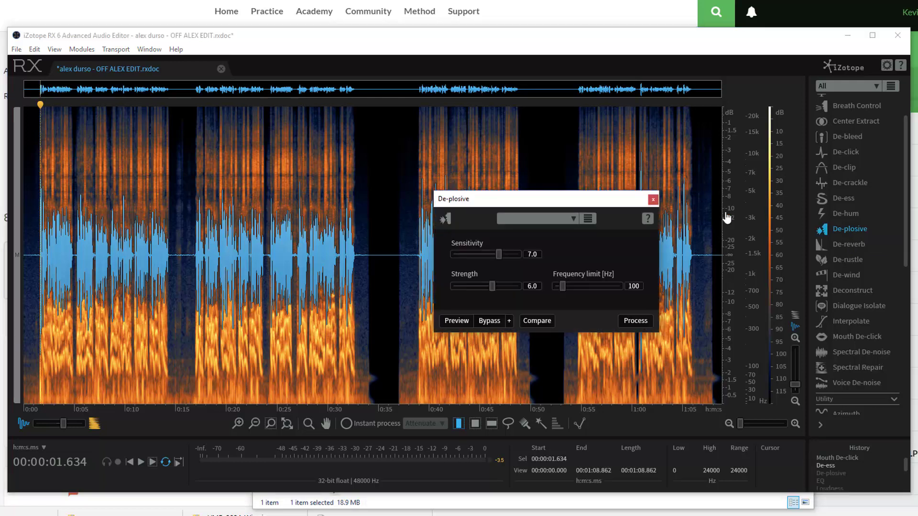
drag(612, 201, 636, 213)
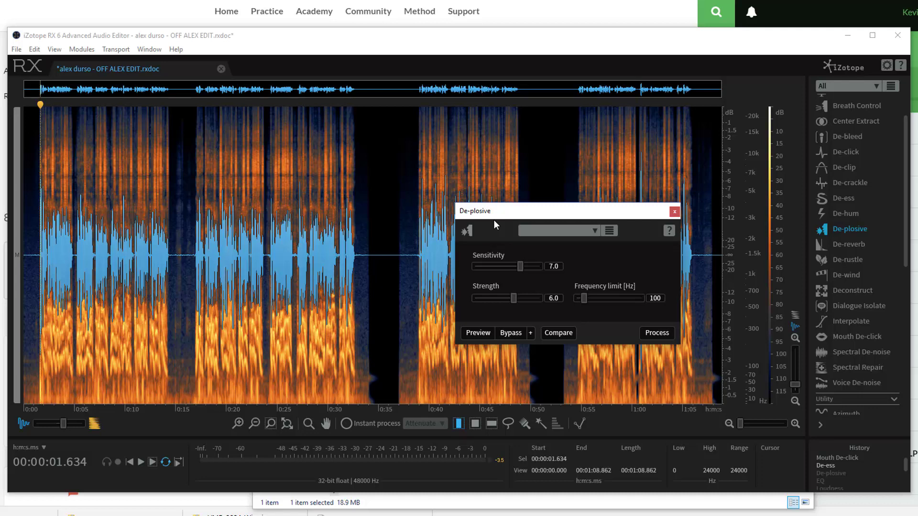
drag(494, 219, 487, 219)
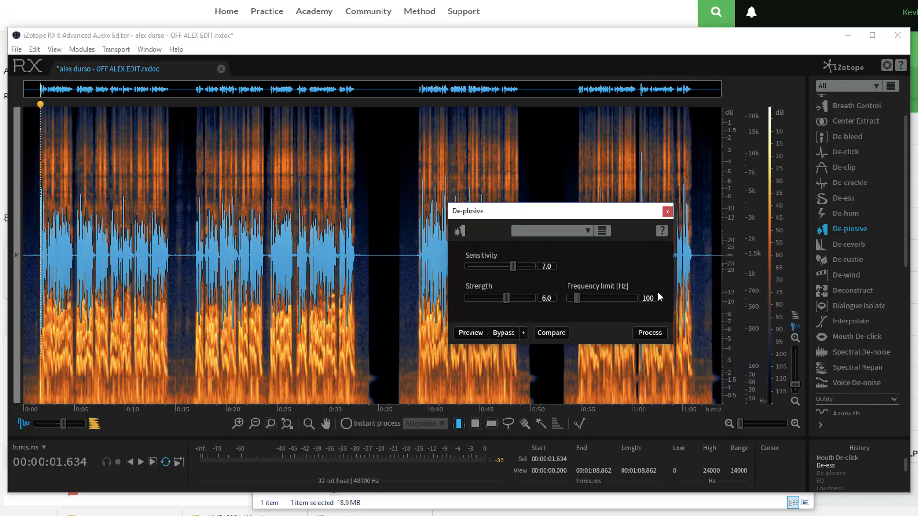
click(471, 333)
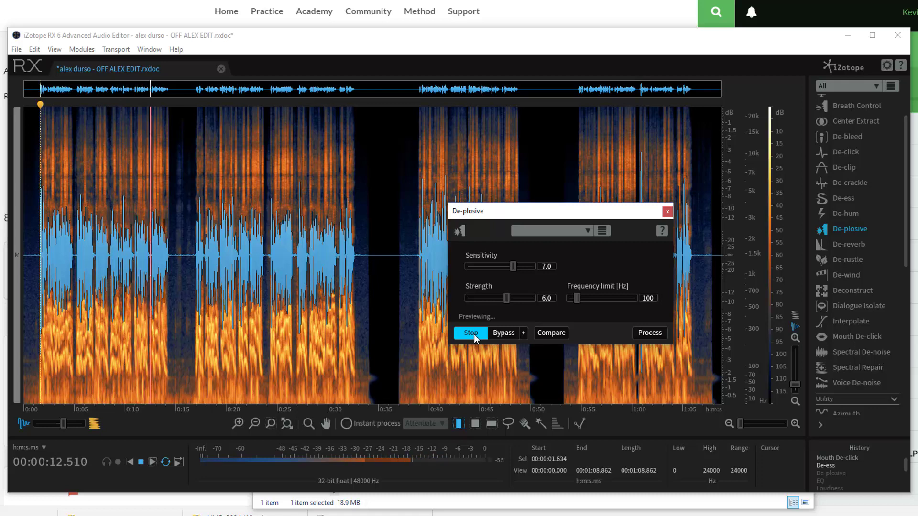
click(475, 334)
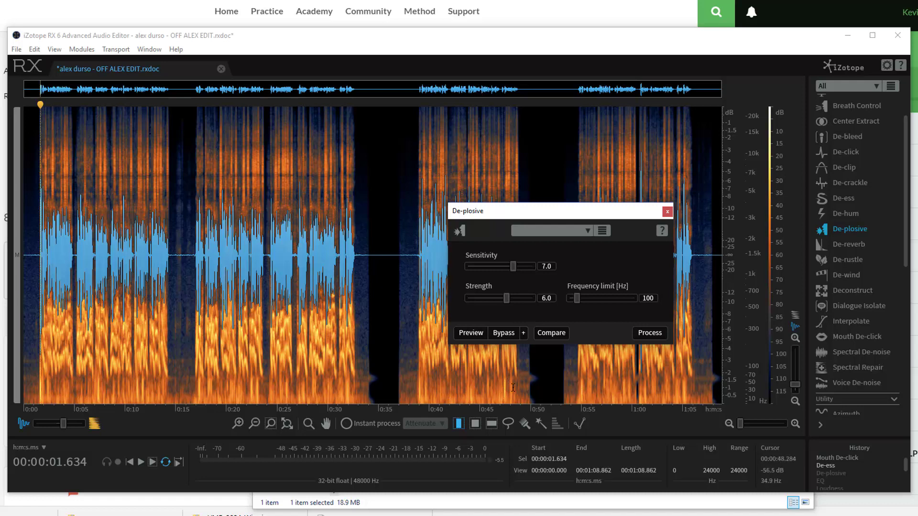
Step: Switch the recording to the De-plosive state in the history and play it from the first phrase with the module closed
click(837, 473)
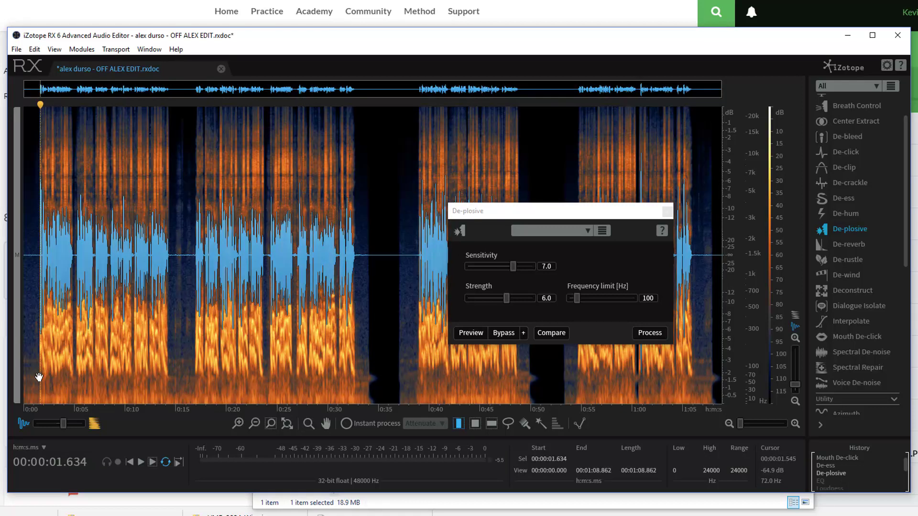
click(40, 380)
click(666, 212)
key(space)
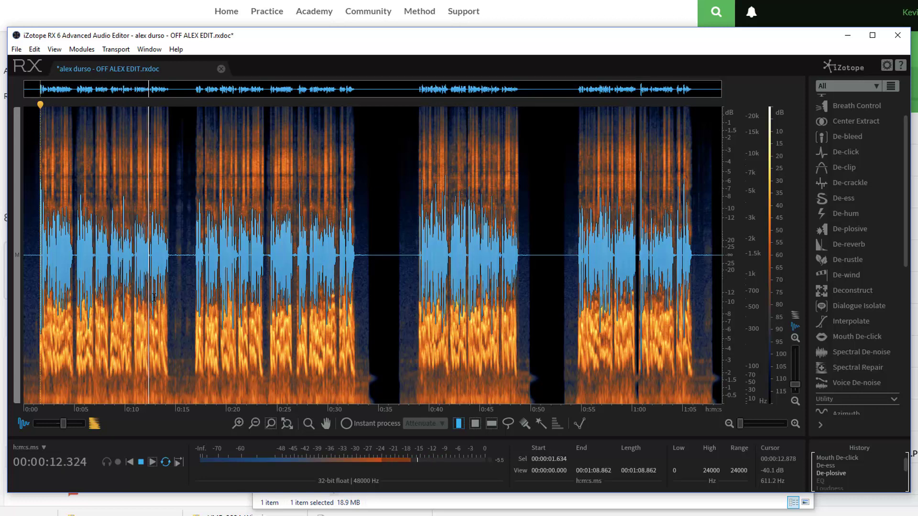
key(space)
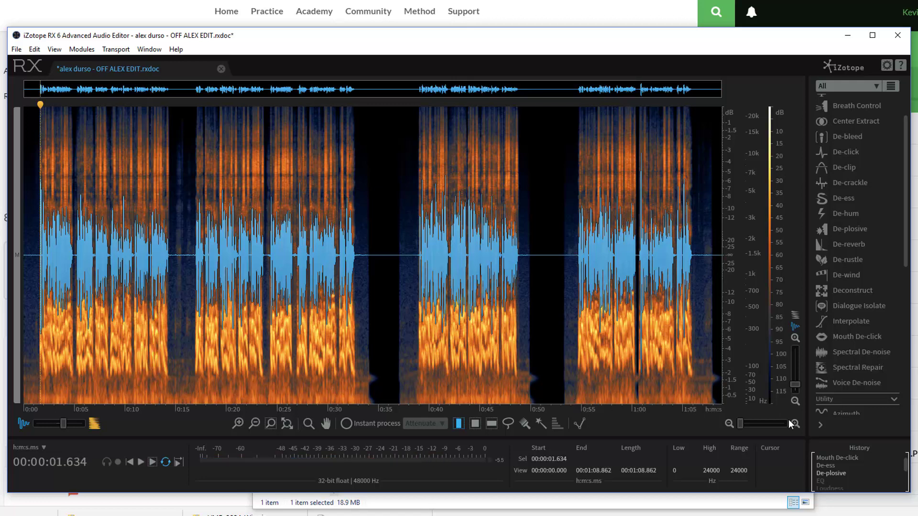
Step: Open the EQ module and preview its current curve with bypass on and off for comparison
scroll(871, 325, down, 3)
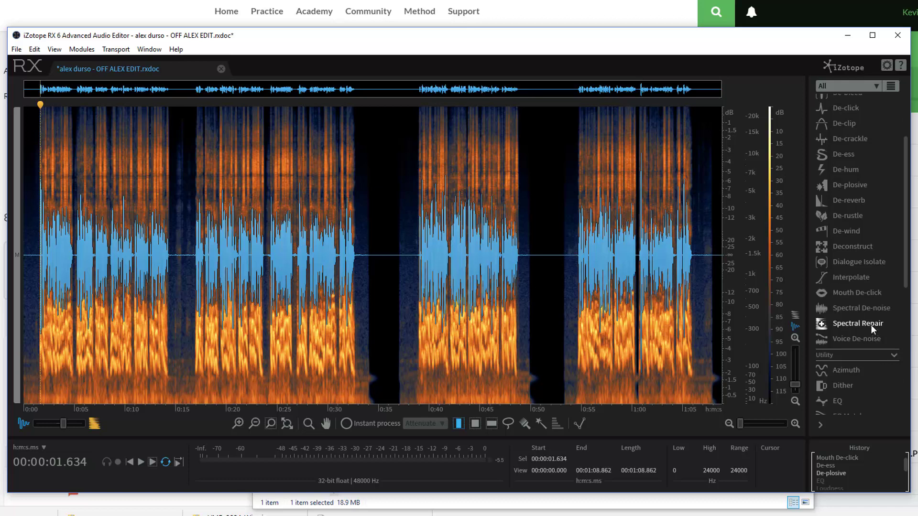
scroll(870, 325, down, 2)
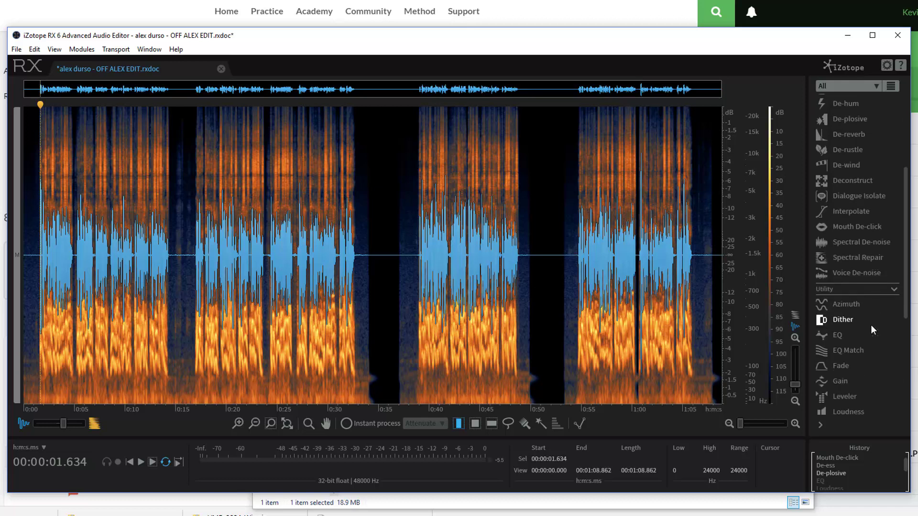
click(840, 335)
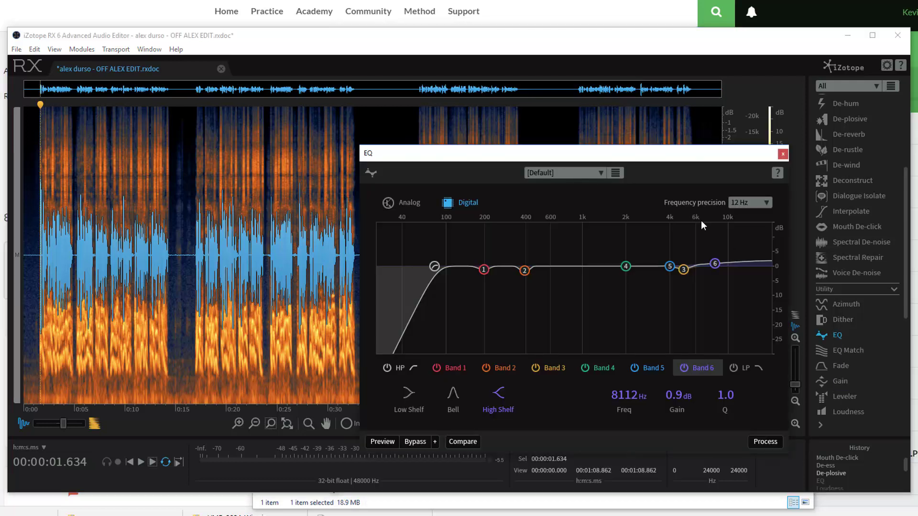
drag(677, 159, 608, 111)
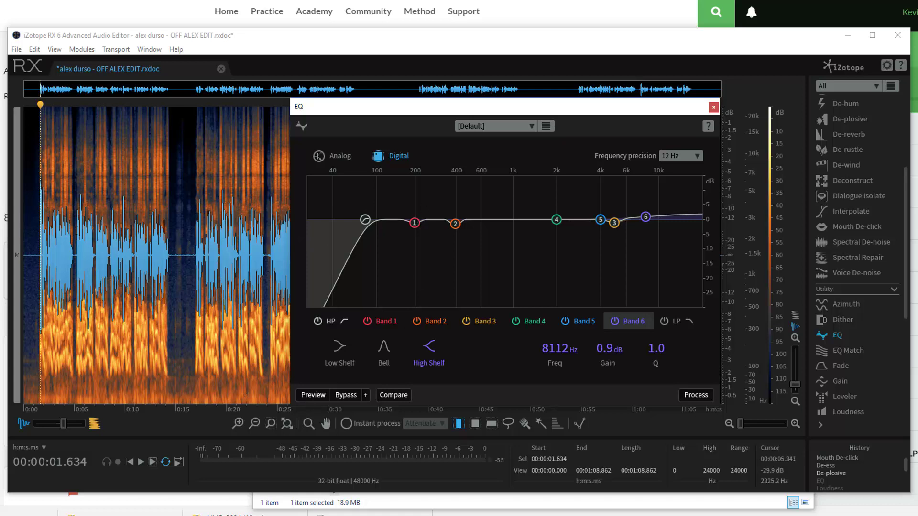
key(space)
click(319, 395)
click(319, 394)
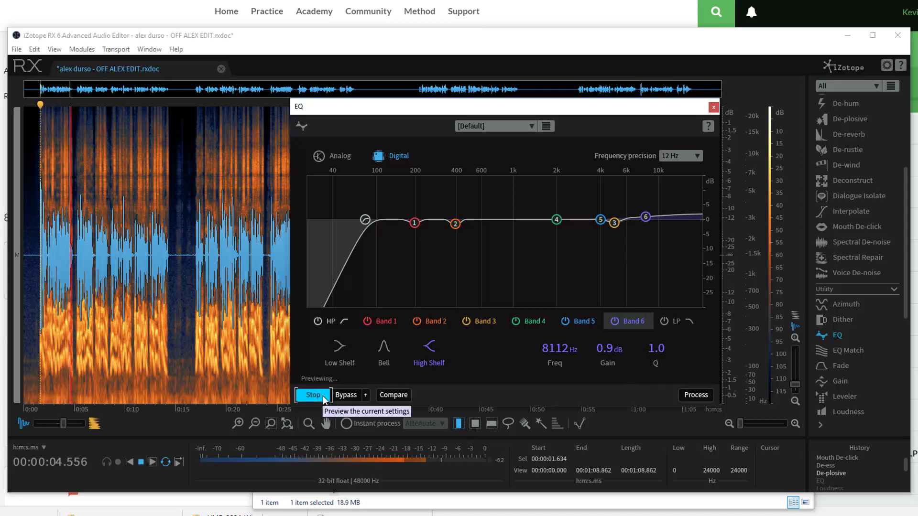
click(348, 395)
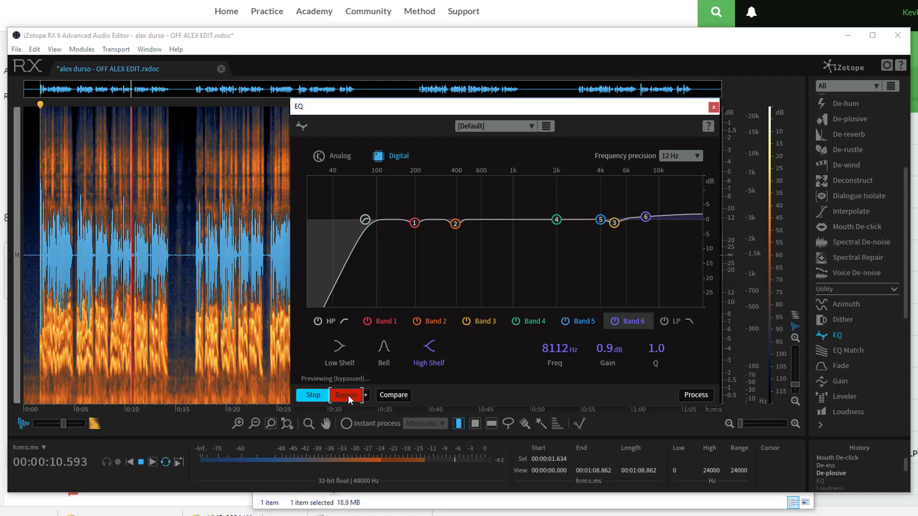
click(349, 397)
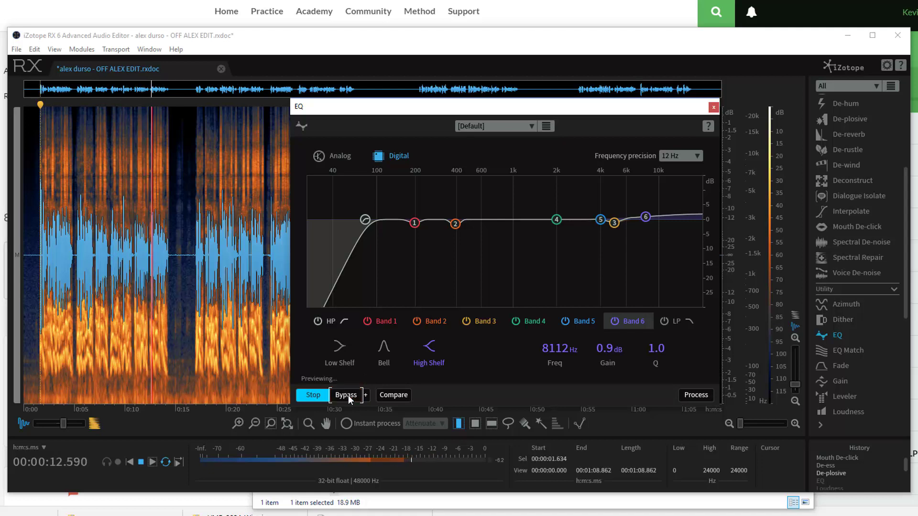
click(323, 396)
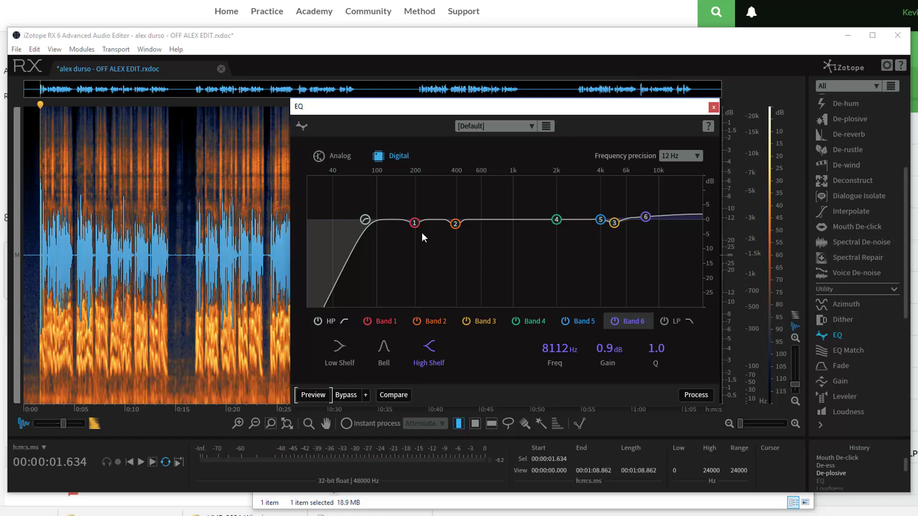
Step: Examine the settings of EQ Band 1 and of the high-pass filter
click(392, 321)
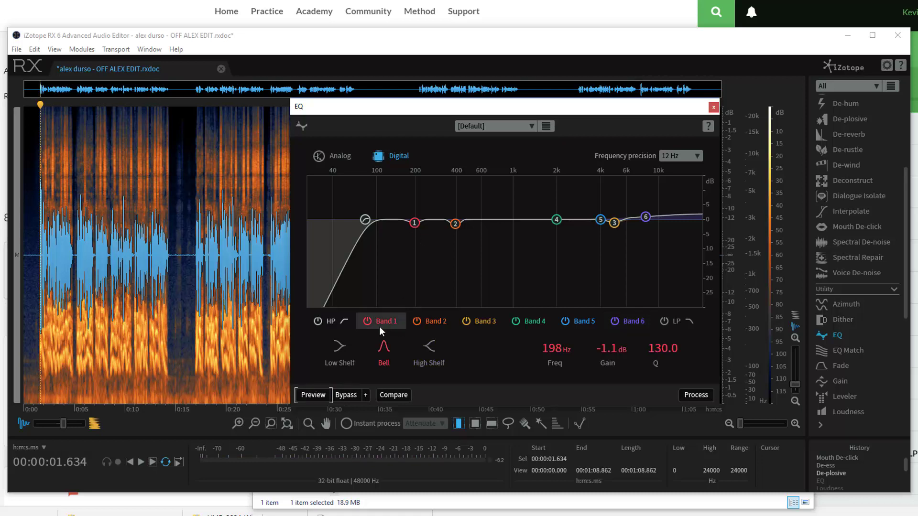
click(336, 320)
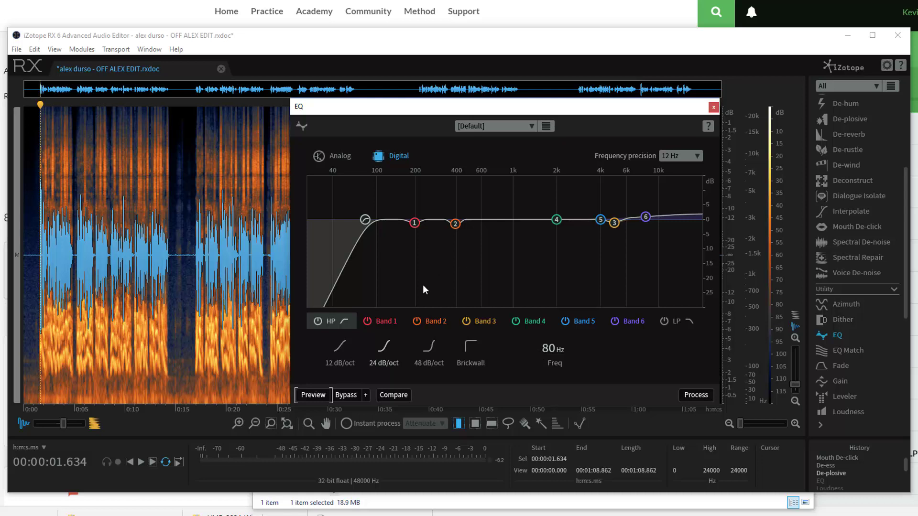
Step: Raise the gain of EQ Band 1 to 15.0 dB while previewing the recording
click(383, 321)
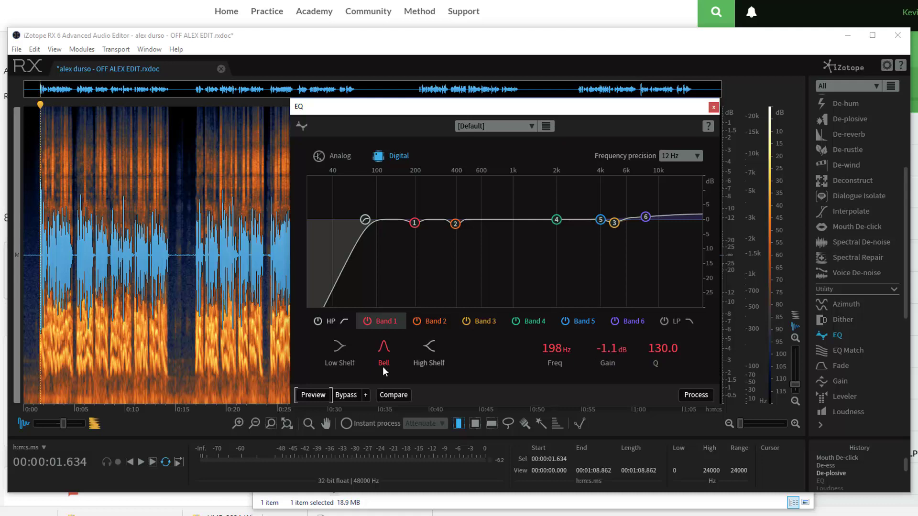
click(316, 396)
drag(611, 351, 610, 336)
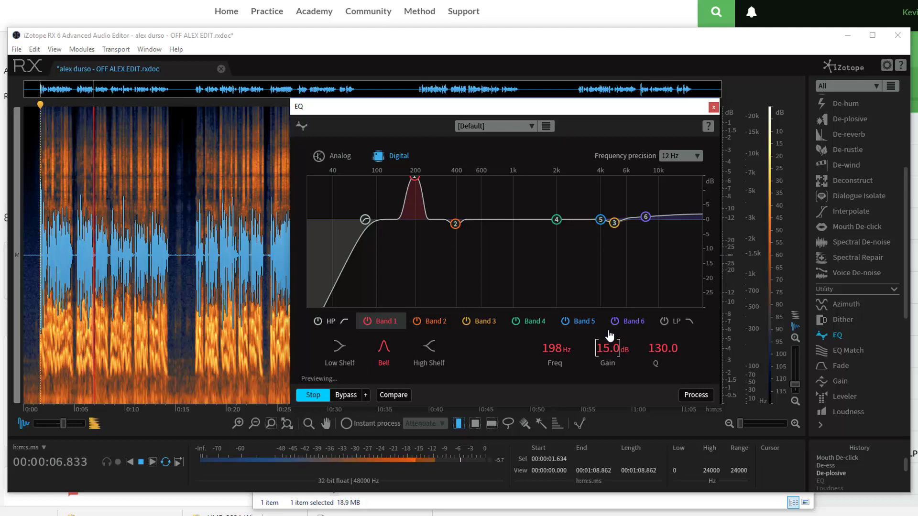
Step: Lower the gain of EQ Band 1 from the test boost to a slight cut and stop the preview
drag(609, 336, 611, 345)
key(space)
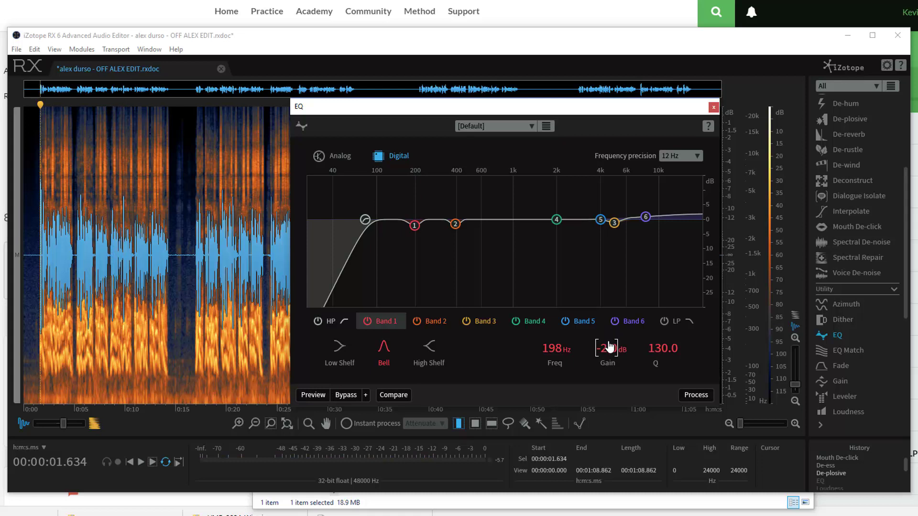
scroll(607, 354, up, 2)
Step: Boost EQ Band 2 to about 15 dB during the preview, settle its gain at -1.0 dB and stop playback
click(436, 322)
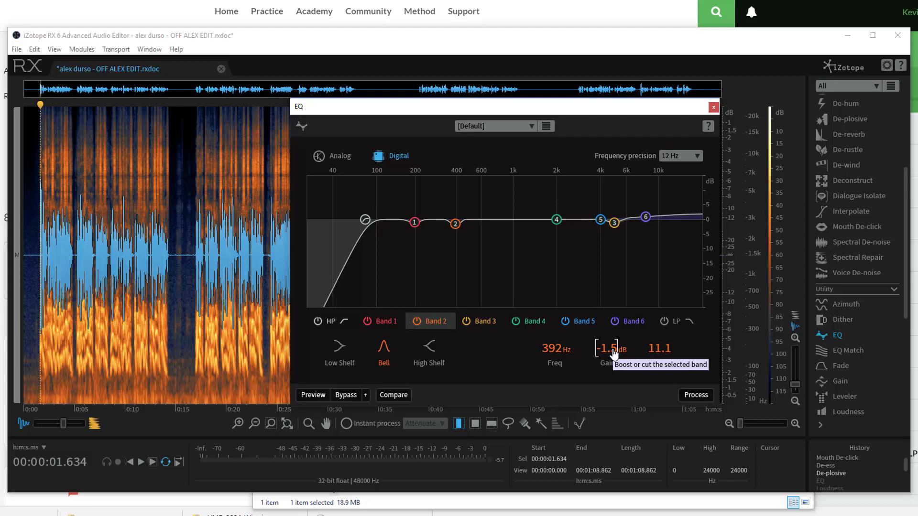
key(space)
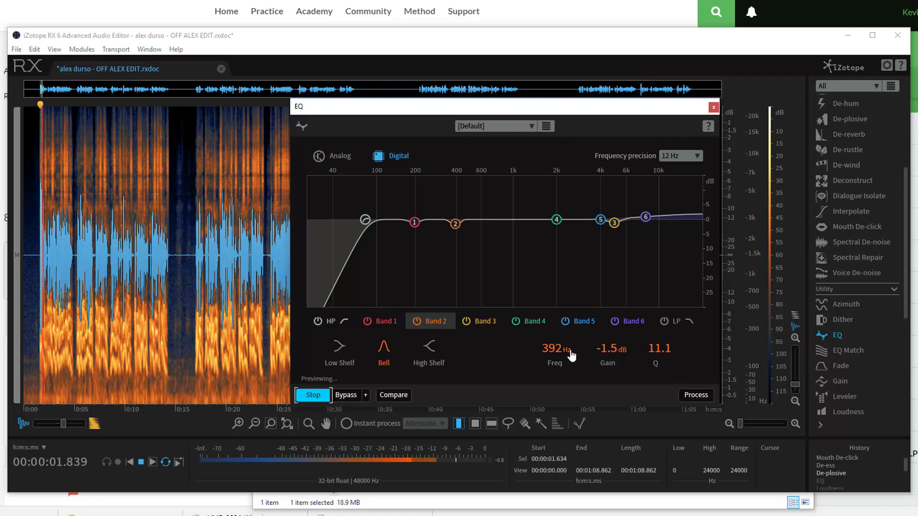
drag(616, 356, 616, 344)
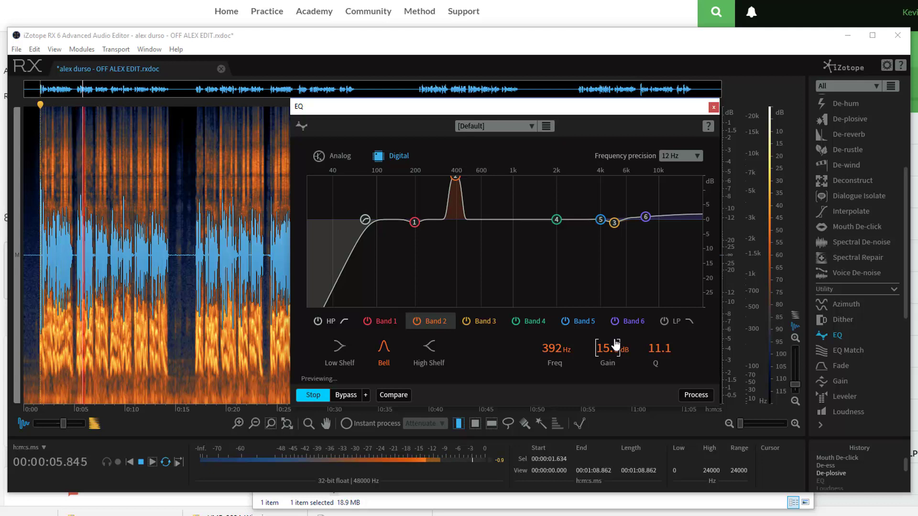
drag(616, 344, 615, 353)
scroll(615, 353, up, 1)
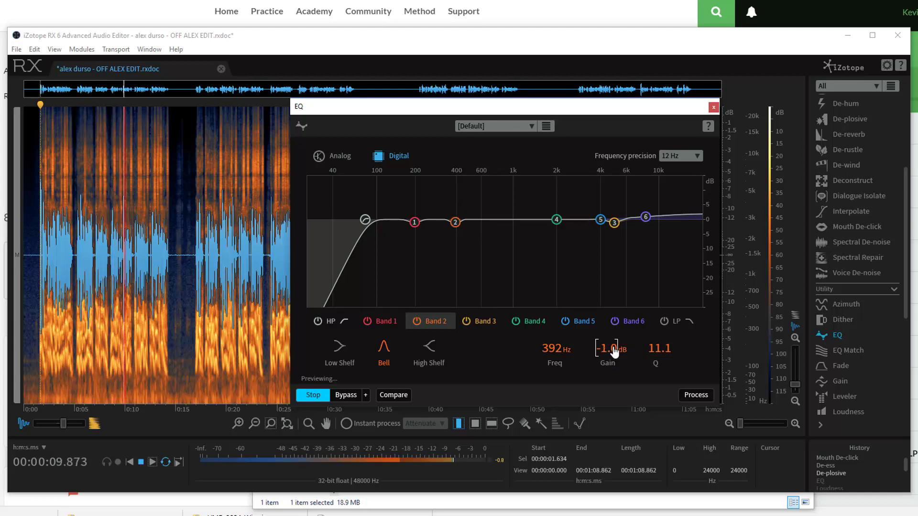
click(323, 397)
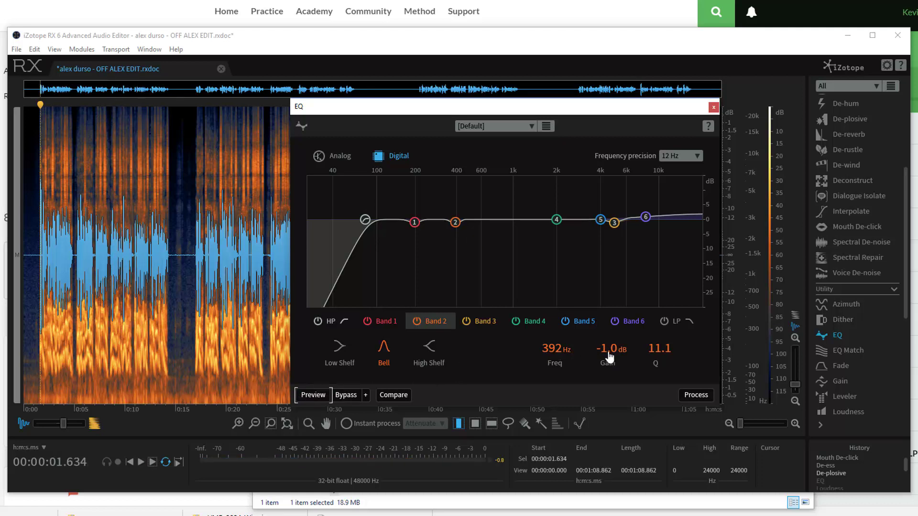
Step: Disable EQ Bands 4 and 5
drag(452, 224, 455, 224)
click(517, 321)
click(566, 321)
Step: Boost EQ Band 3 to about 15 dB during the preview, settle its gain at -1.0 dB and stop playback
click(488, 320)
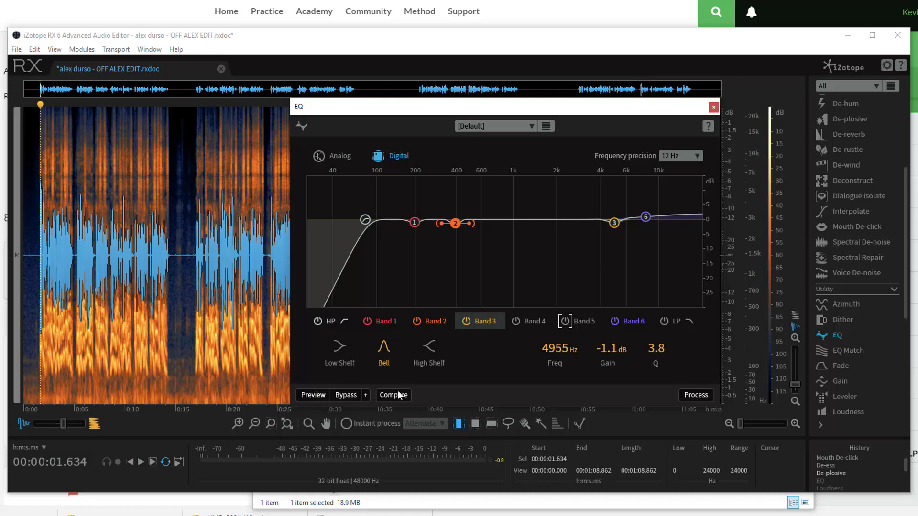
click(323, 394)
drag(612, 356, 614, 346)
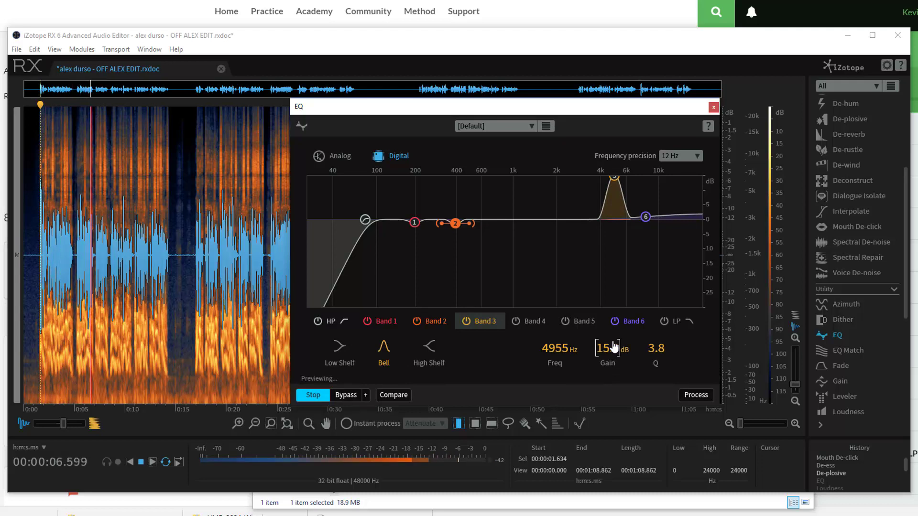
drag(614, 346, 614, 354)
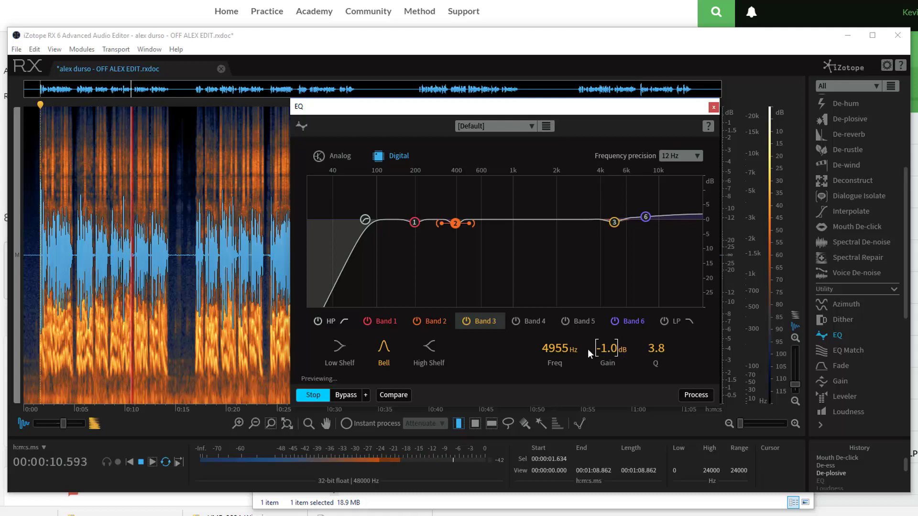
click(315, 396)
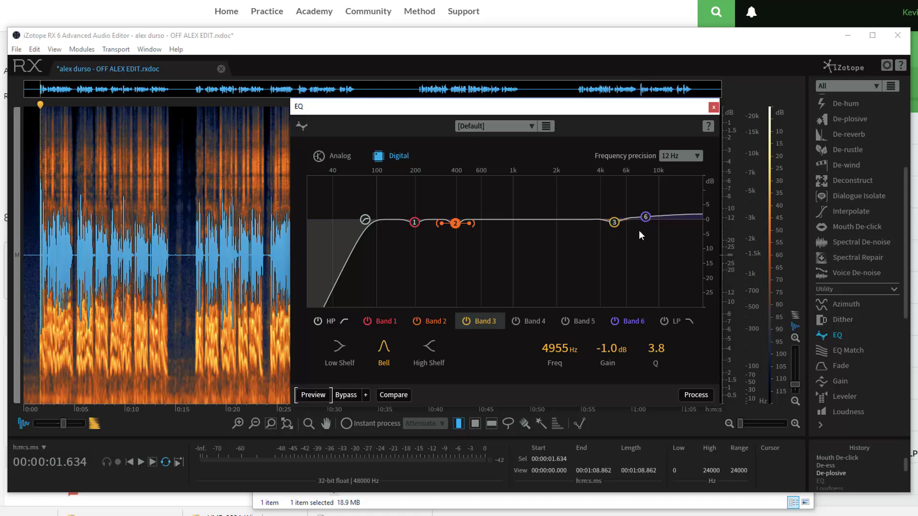
Step: Preview the Band 6 high shelf with its gain raised to 8.9 dB, and bring the gain down to -0.1 dB
click(630, 322)
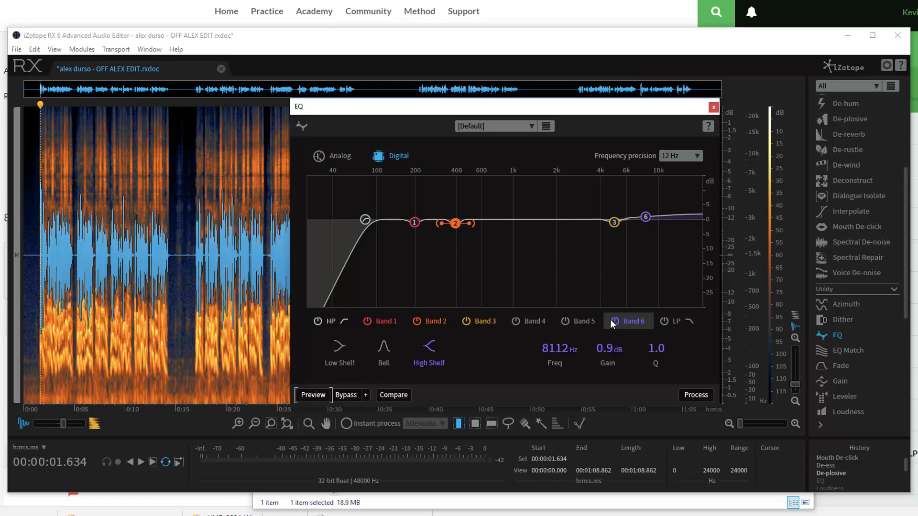
click(314, 395)
scroll(605, 349, up, 8)
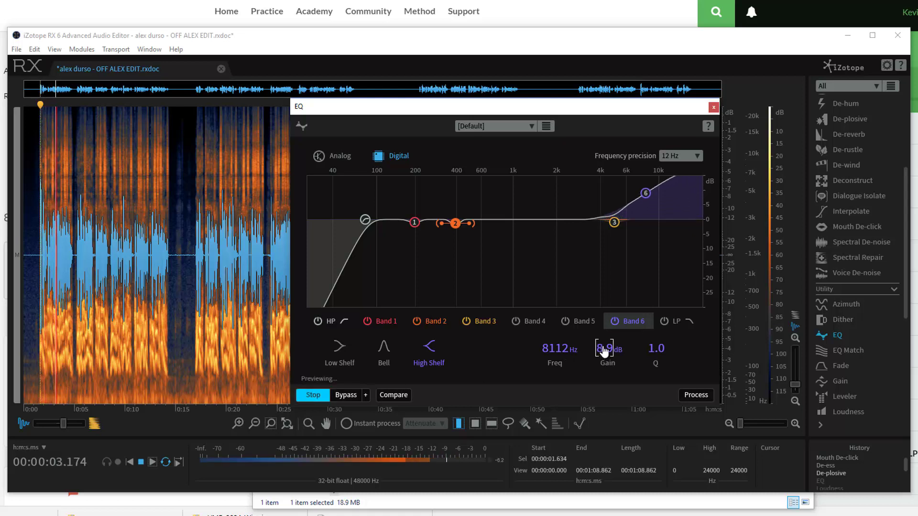
scroll(604, 351, down, 5)
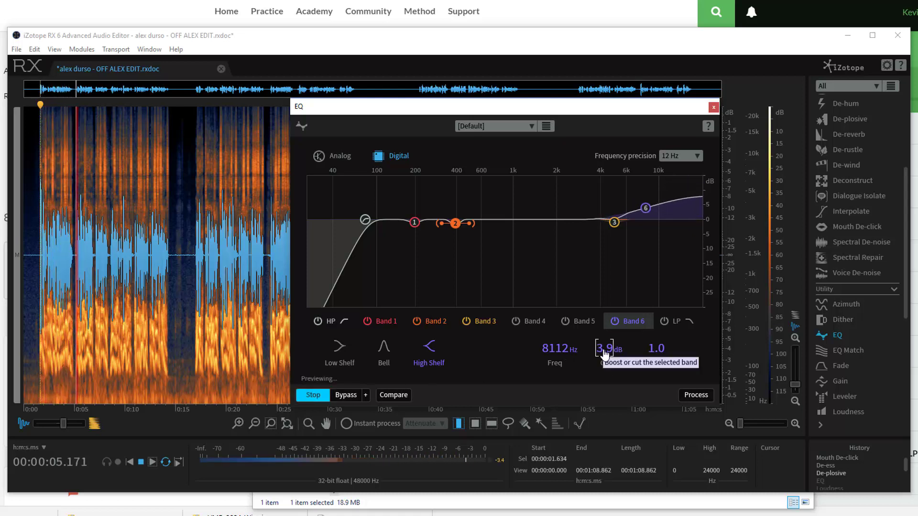
scroll(605, 354, down, 3)
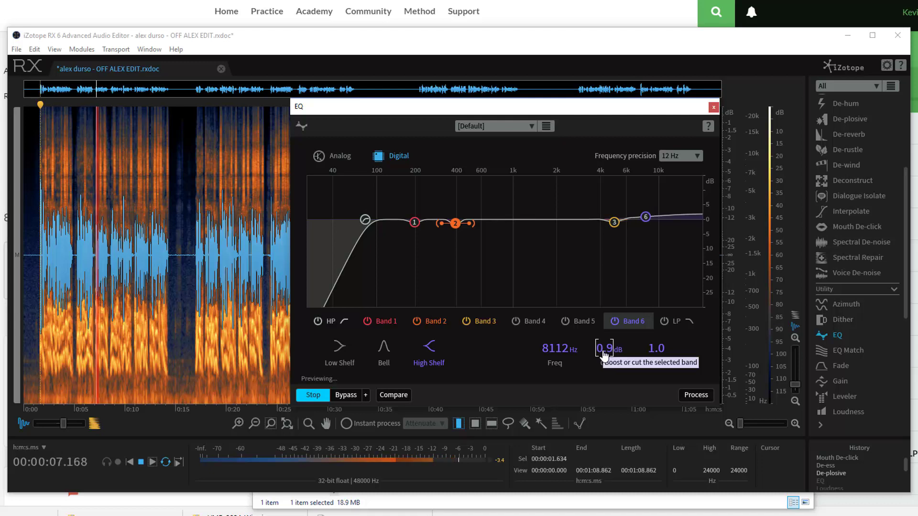
scroll(605, 353, down, 1)
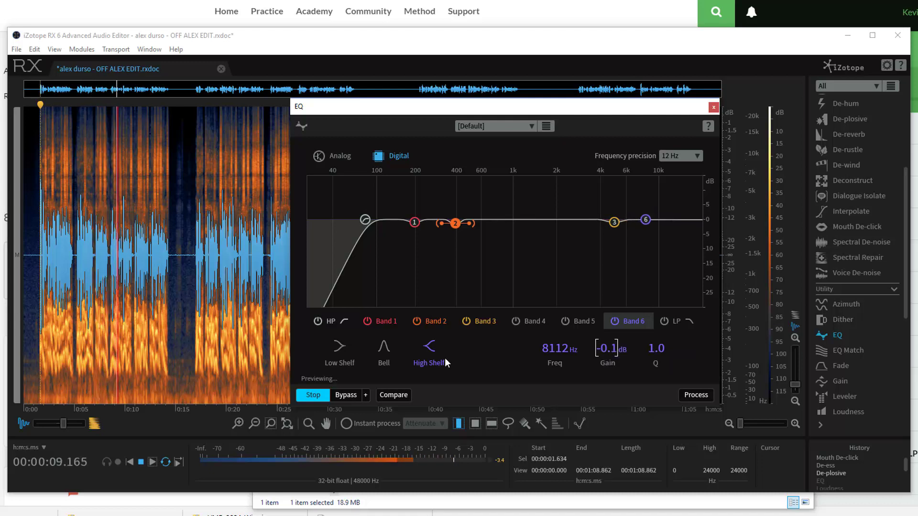
Step: Compare the EQ preview with bypass on and off, and stop the preview
click(345, 394)
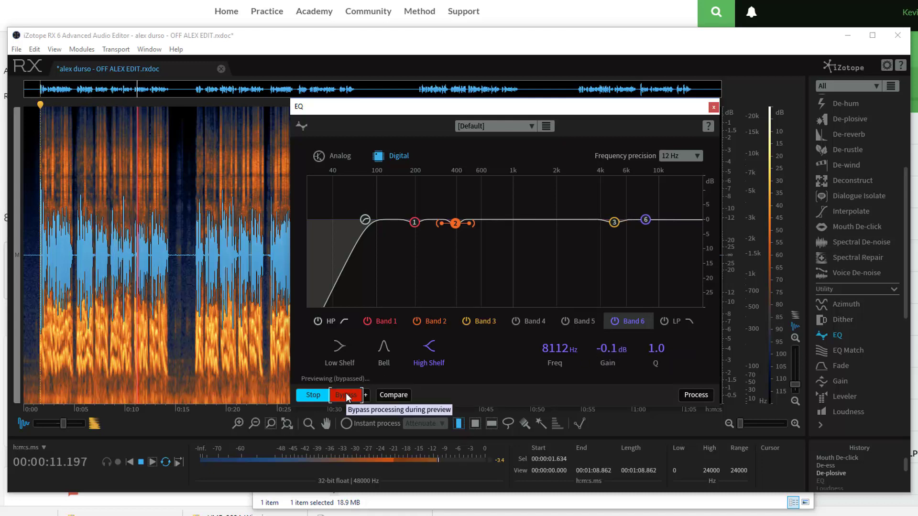
click(345, 394)
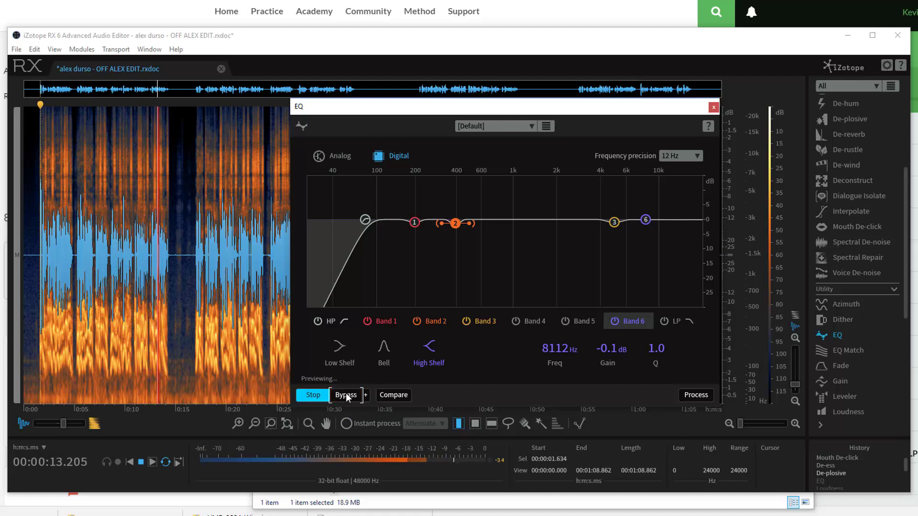
click(319, 394)
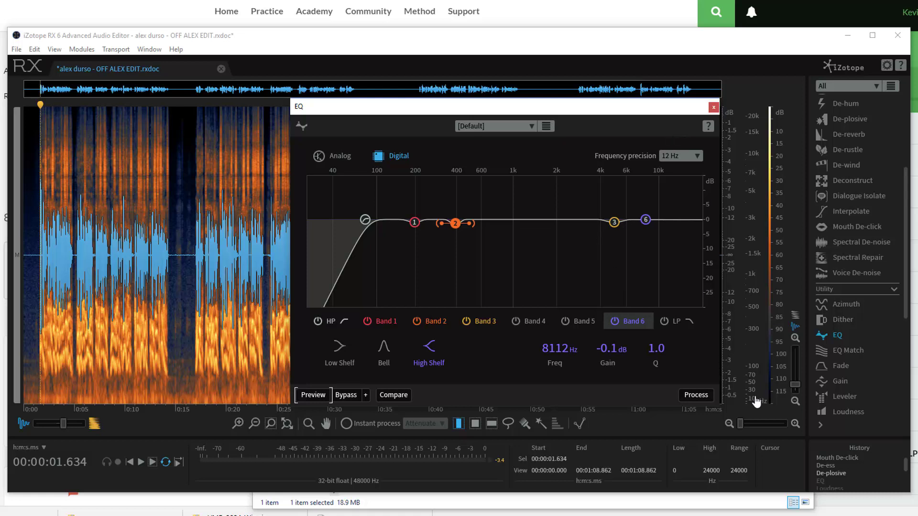
Step: Switch the recording to the EQ state in the history, close the EQ module and listen from the first phrase
click(822, 482)
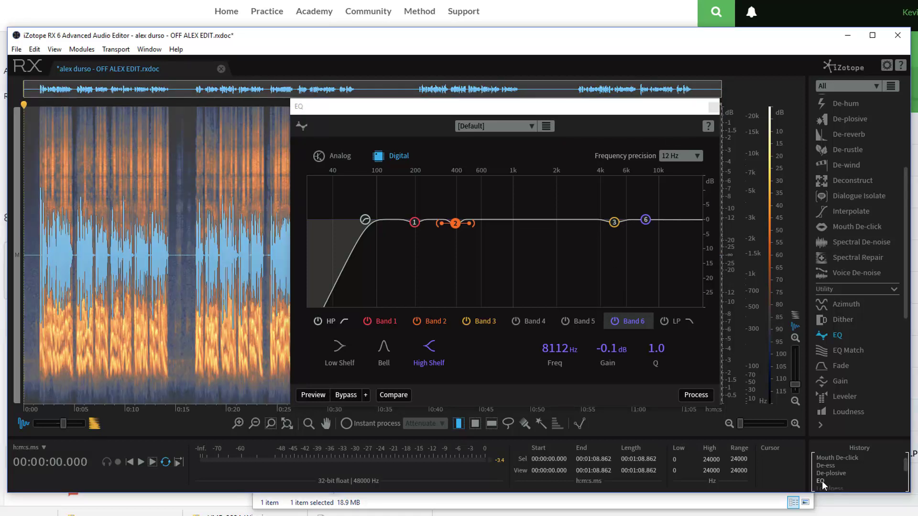
click(714, 107)
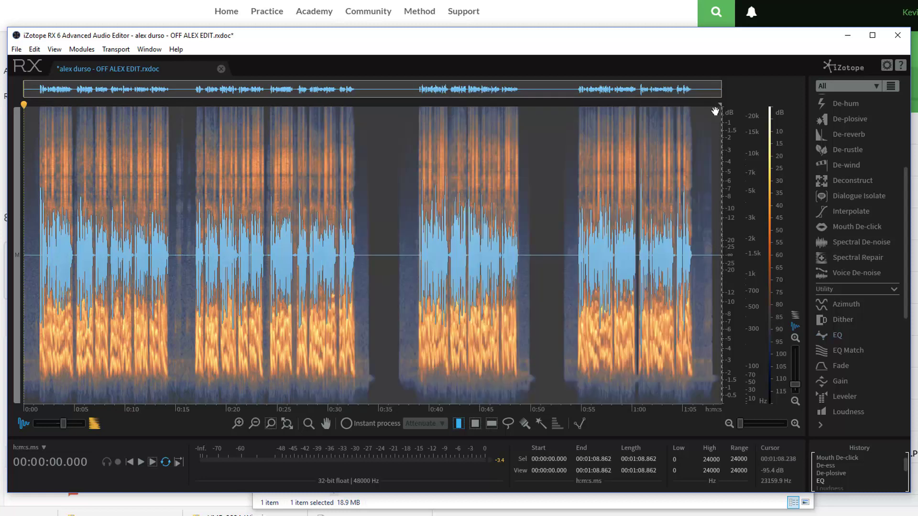
click(41, 289)
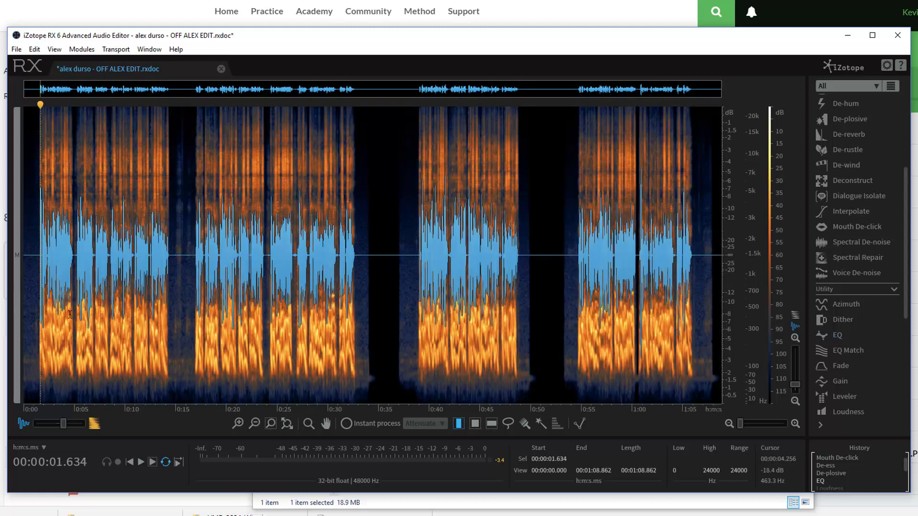
key(space)
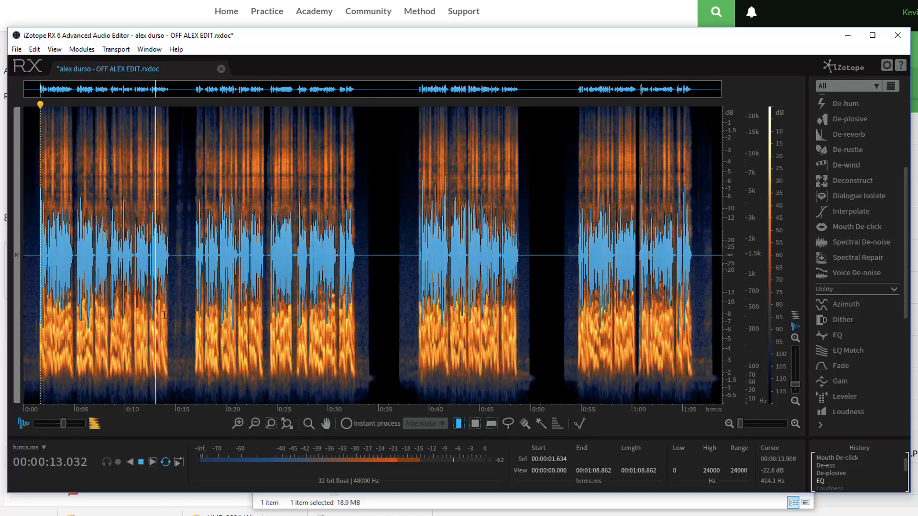
key(space)
Step: Process the recording with Loudness using EBU R128, true peak -0.3 dB and integrated loudness -18.5 LKFS, and close the module
scroll(855, 224, down, 3)
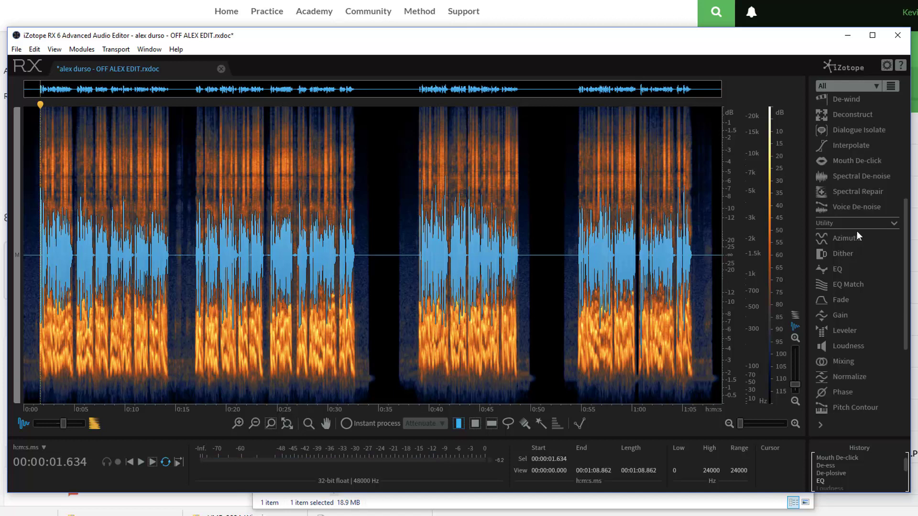
click(844, 348)
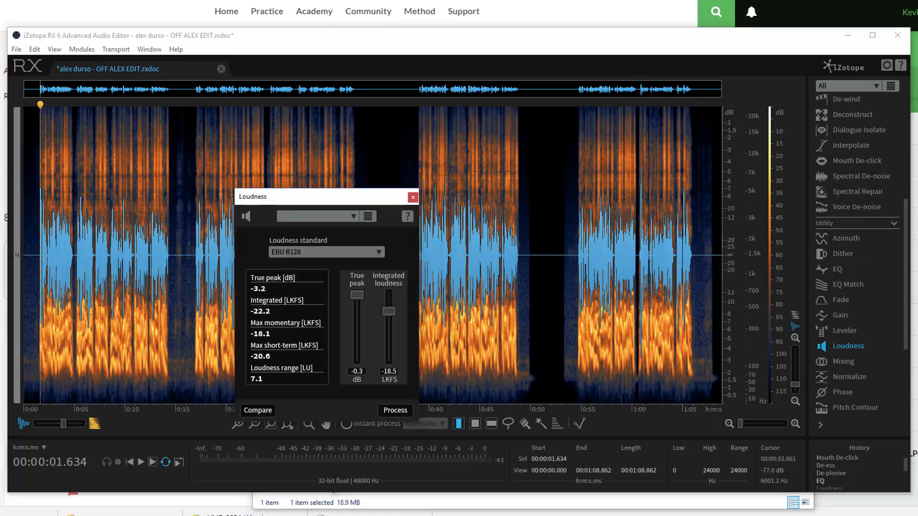
drag(372, 200, 400, 195)
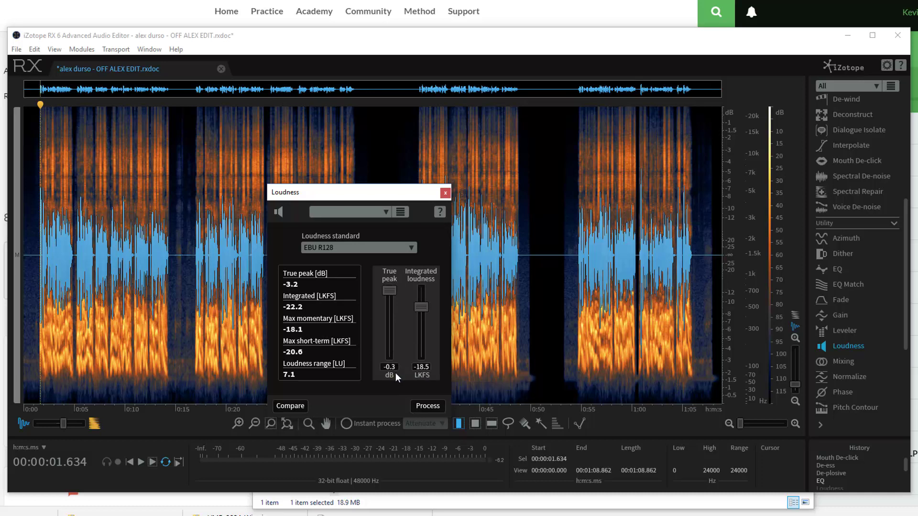
click(427, 406)
click(445, 193)
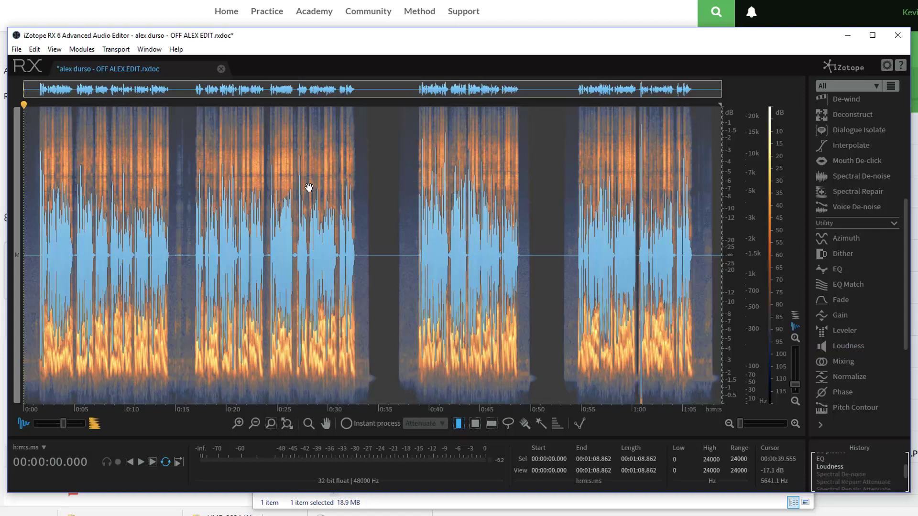
Step: Play the loudness-processed recording from the start of the first phrase and stop it
click(40, 232)
key(space)
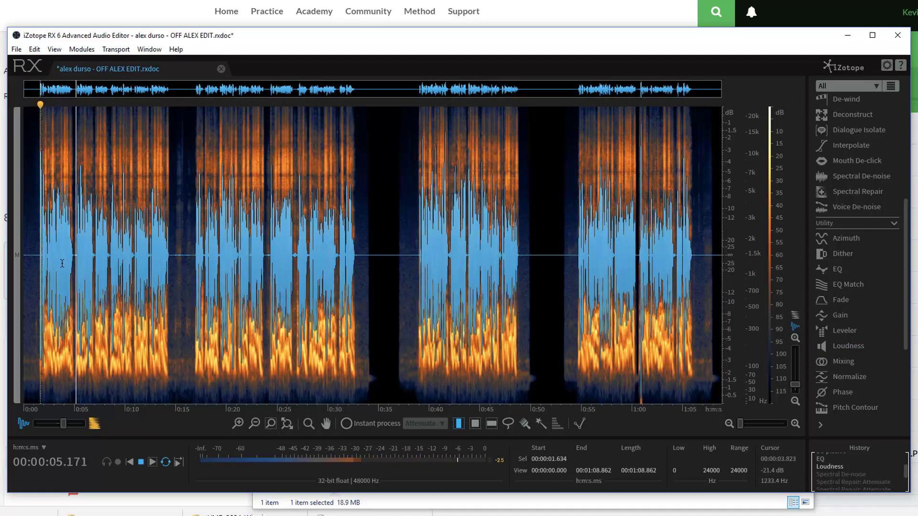
key(space)
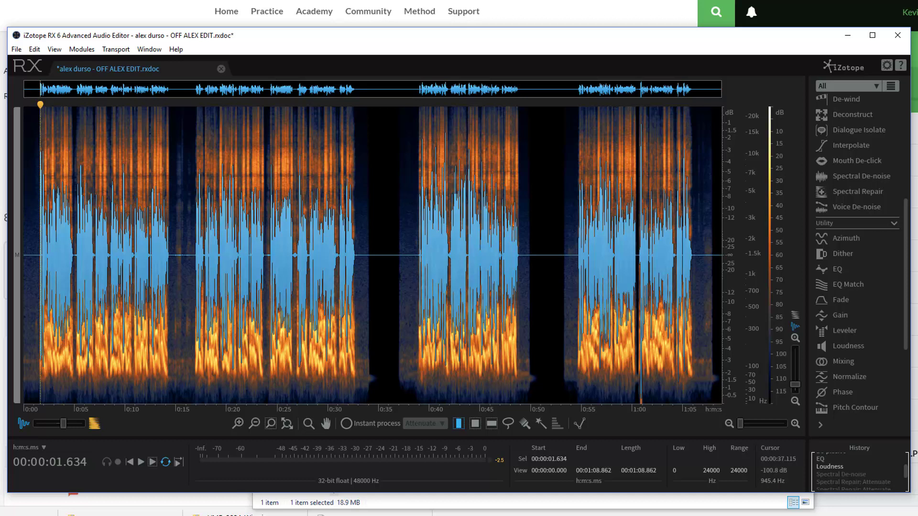
Step: Select the roughly 1.7 s of room noise just before the third phrase and learn it as the Spectral De-noise profile
drag(400, 277, 418, 282)
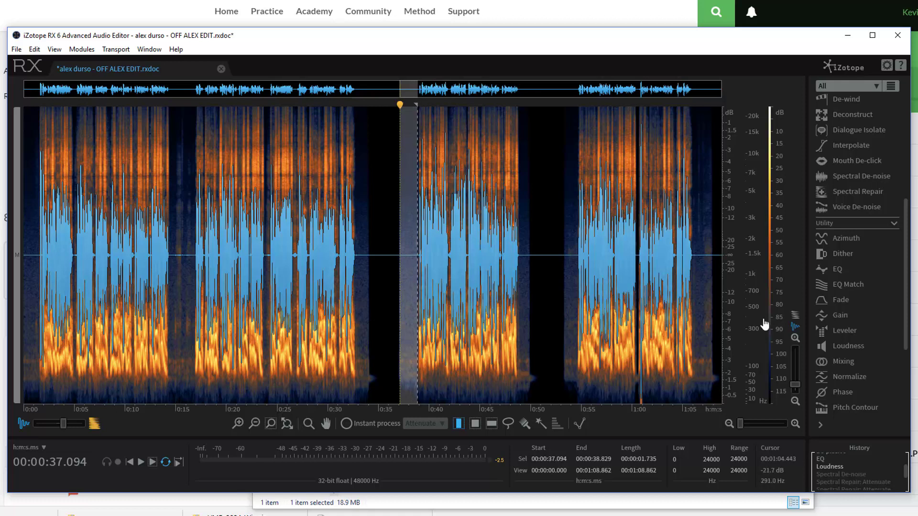
click(848, 178)
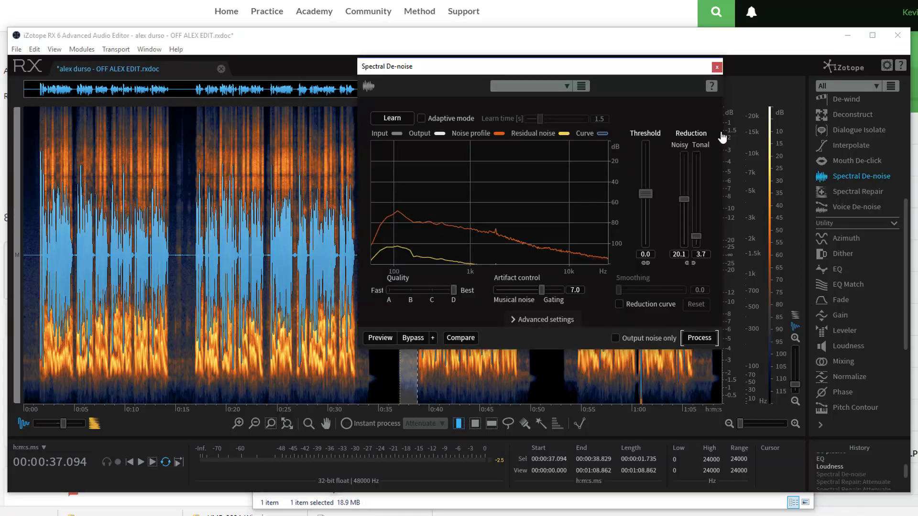
drag(634, 69, 388, 115)
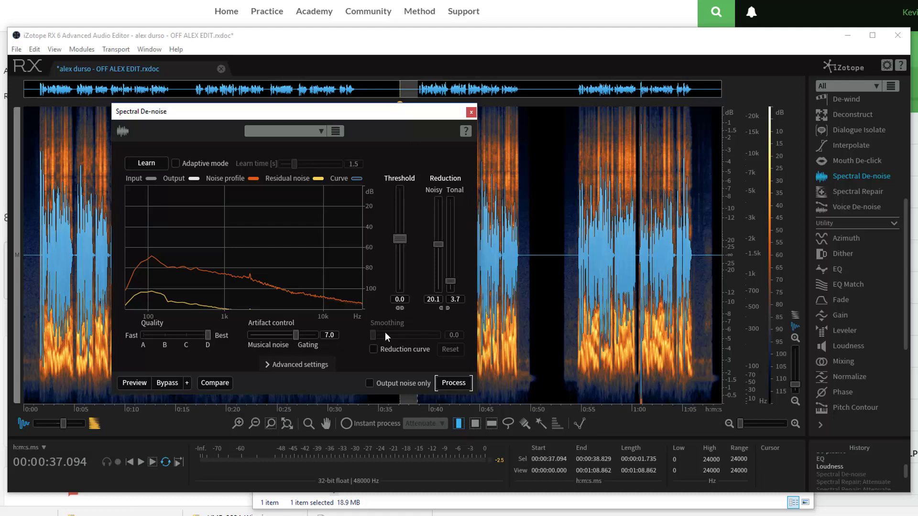
drag(342, 113, 333, 116)
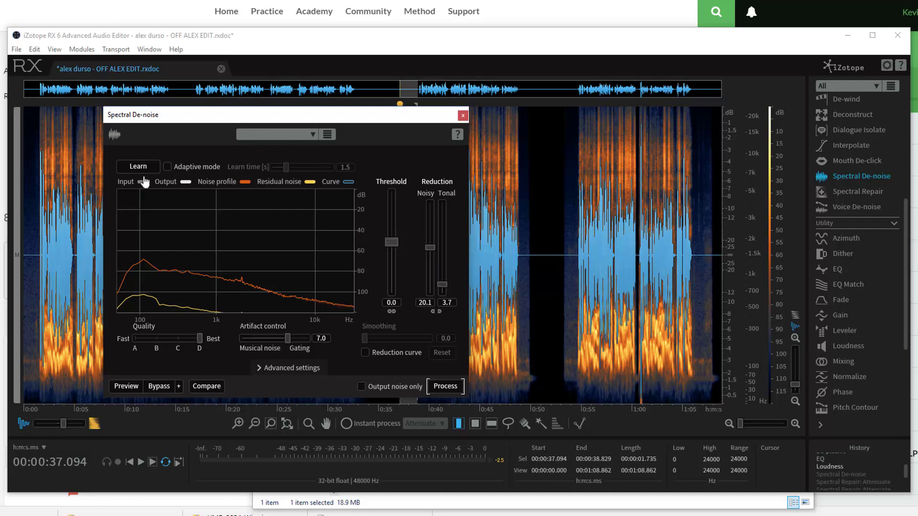
drag(356, 117, 270, 114)
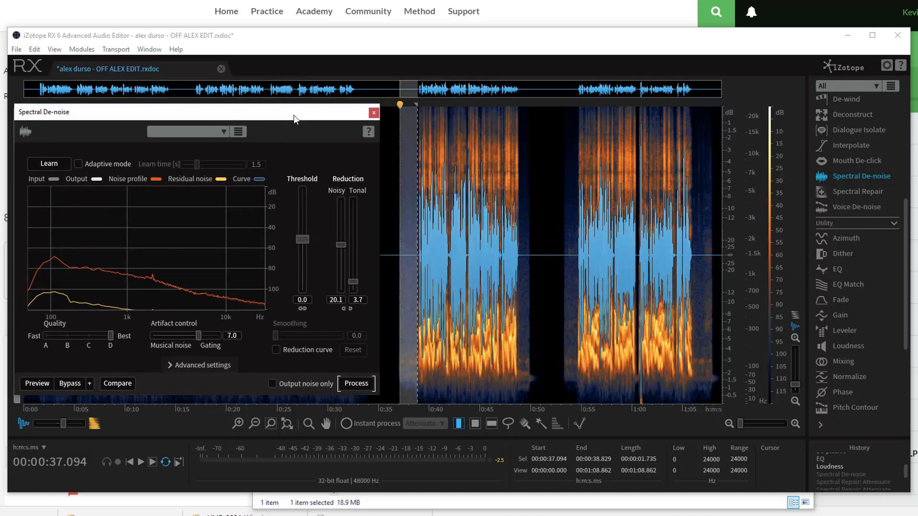
click(61, 163)
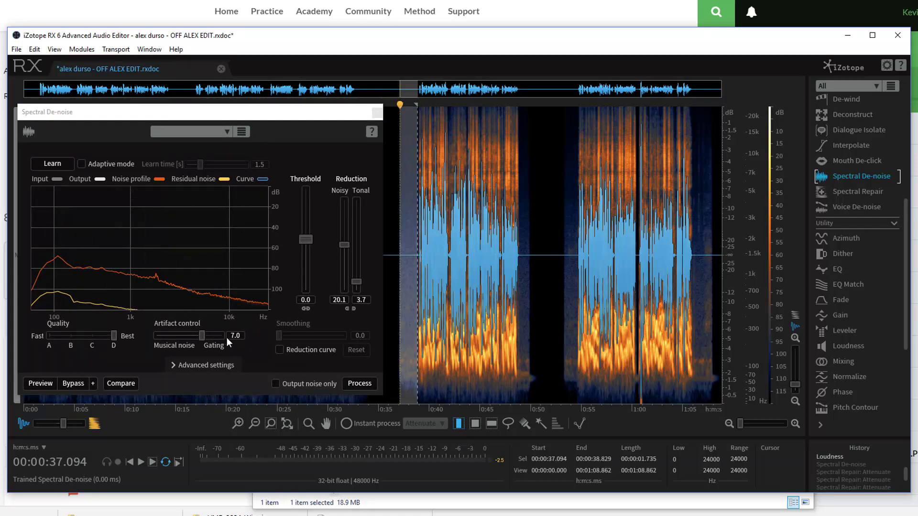
Step: Preview only the noise removed by Spectral De-noise in the selection, toggling bypass on and off to compare, and stop the preview
click(276, 383)
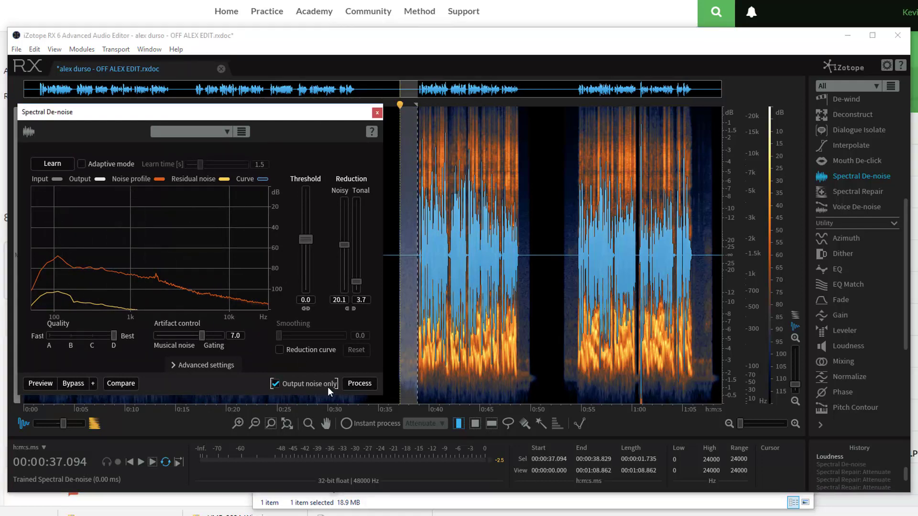
click(46, 383)
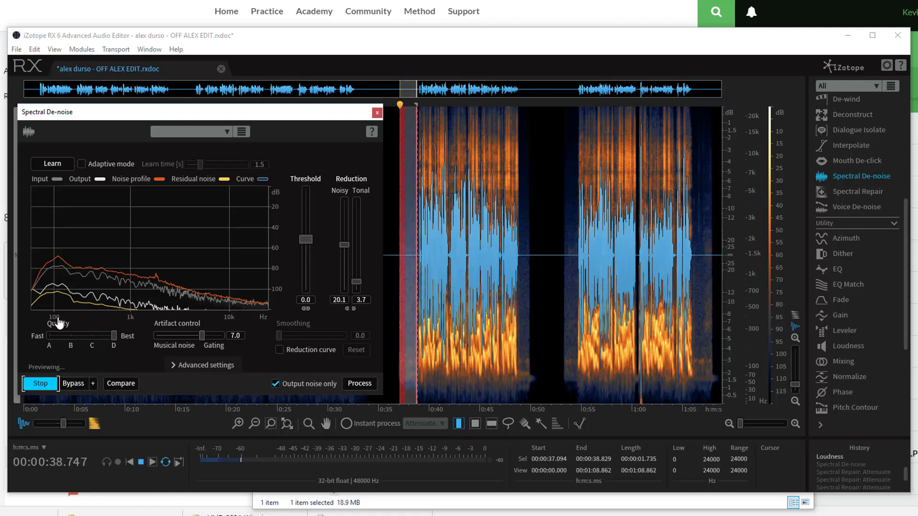
click(77, 384)
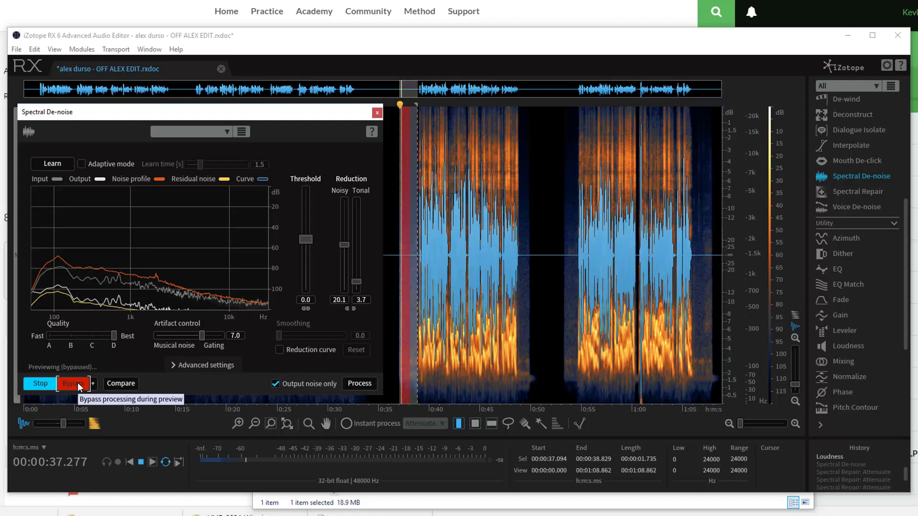
click(70, 384)
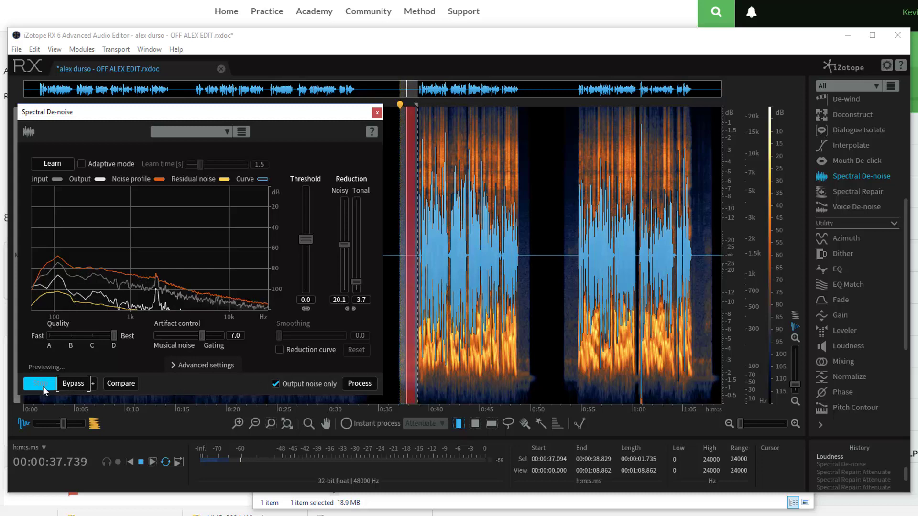
click(43, 386)
Step: Turn off noise-only output and preview the Spectral De-noise result on the selected room noise
click(275, 384)
click(46, 385)
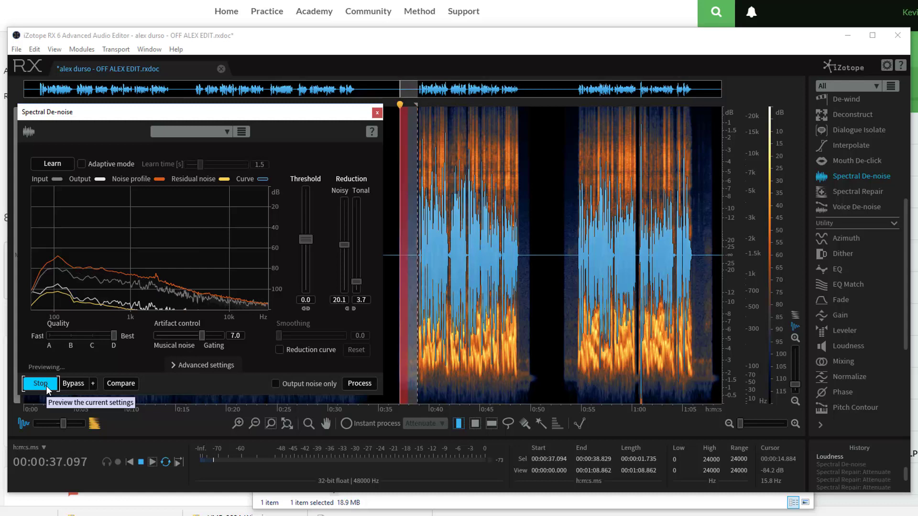
click(46, 386)
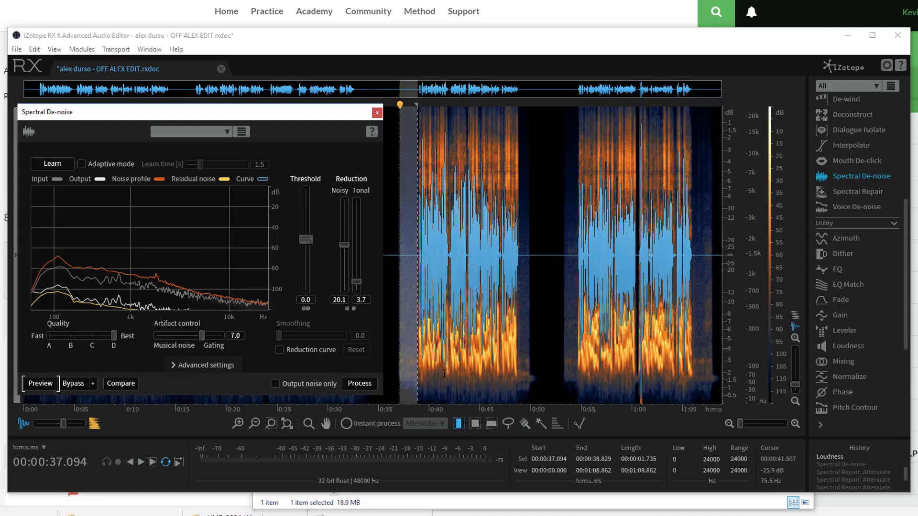
Step: Switch the recording to the Spectral De-noise state in the history, clear the selection and close the module
click(429, 375)
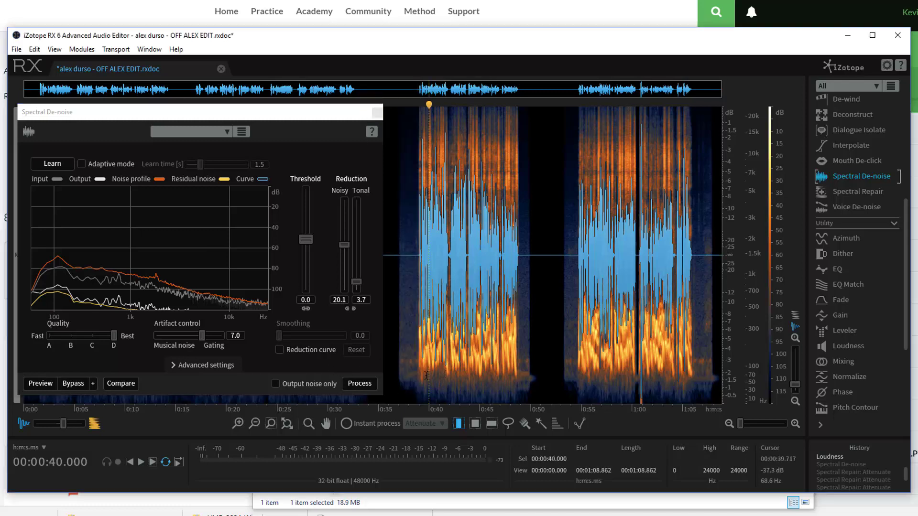
click(836, 463)
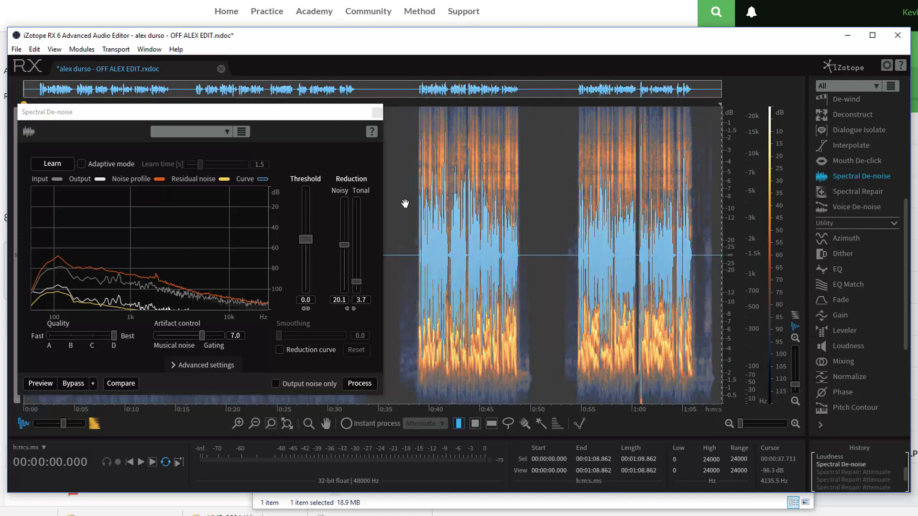
click(403, 204)
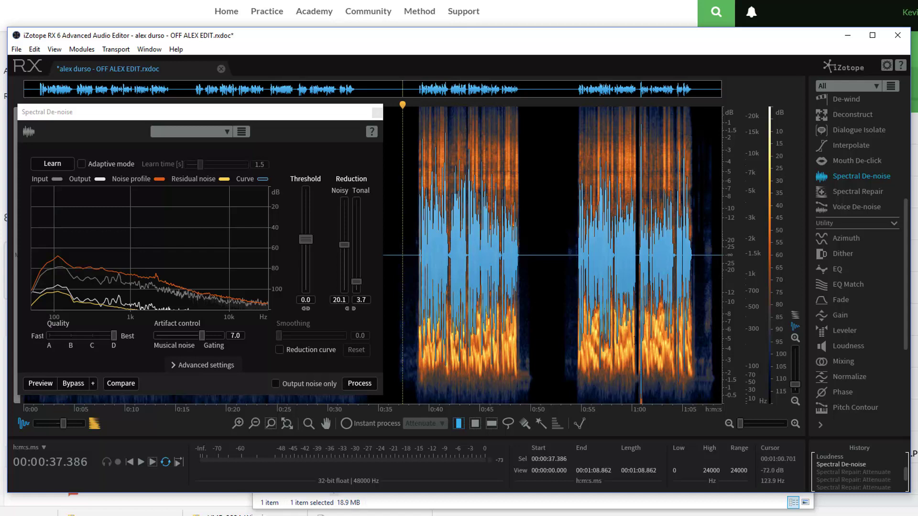
click(377, 113)
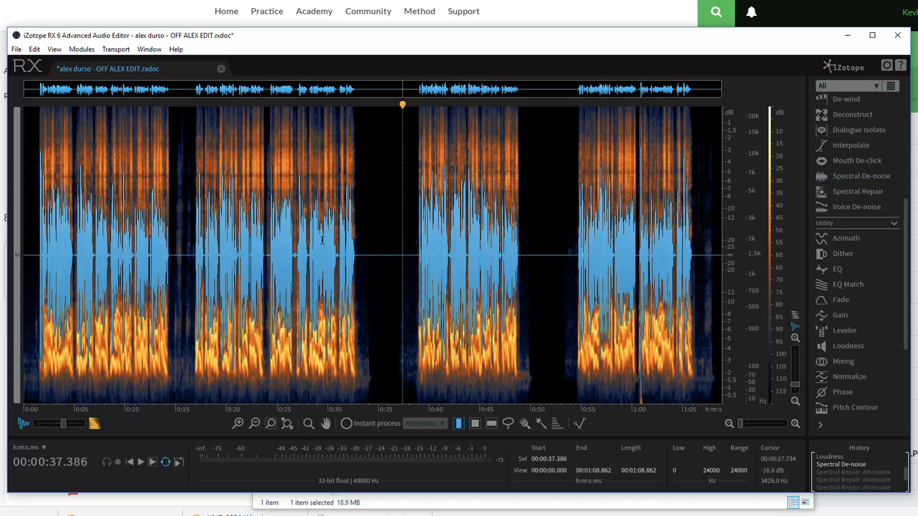
Step: Look at the Spectral Repair module's Attenuate settings, close it and enable instant processing in Attenuate mode
click(859, 193)
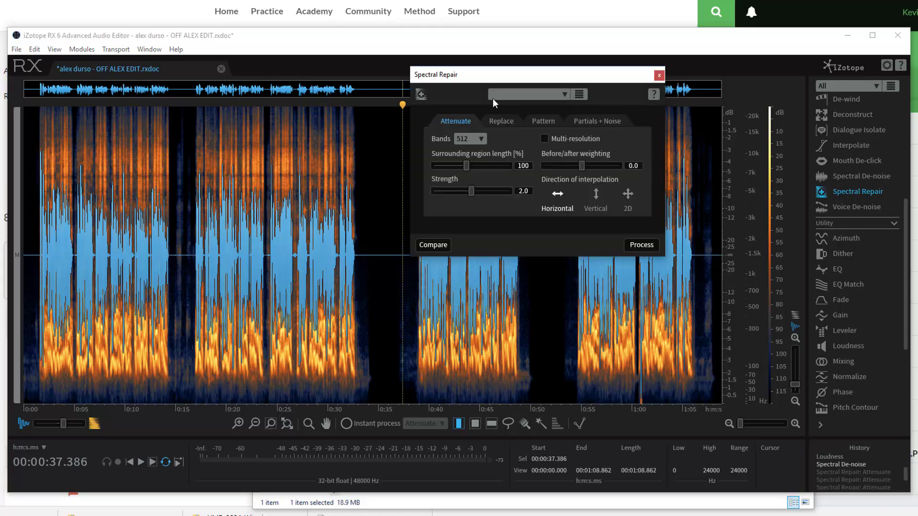
drag(504, 76, 504, 165)
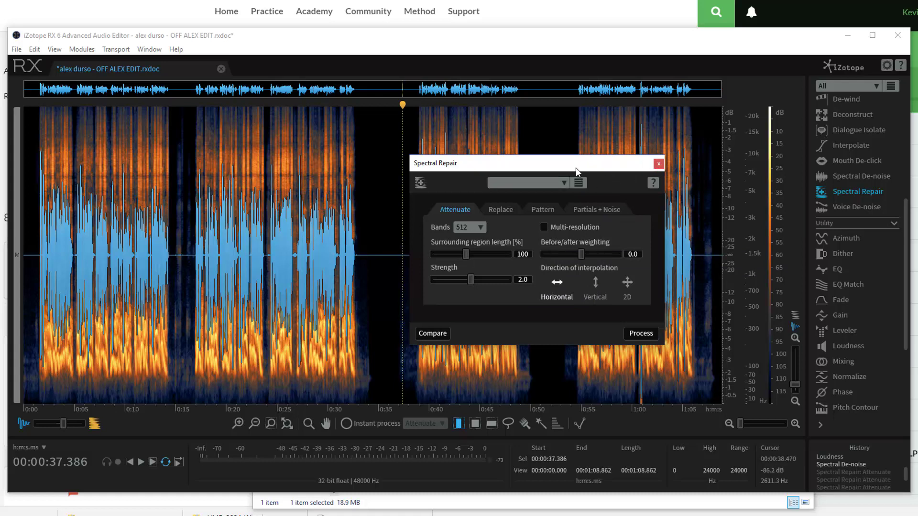
click(659, 164)
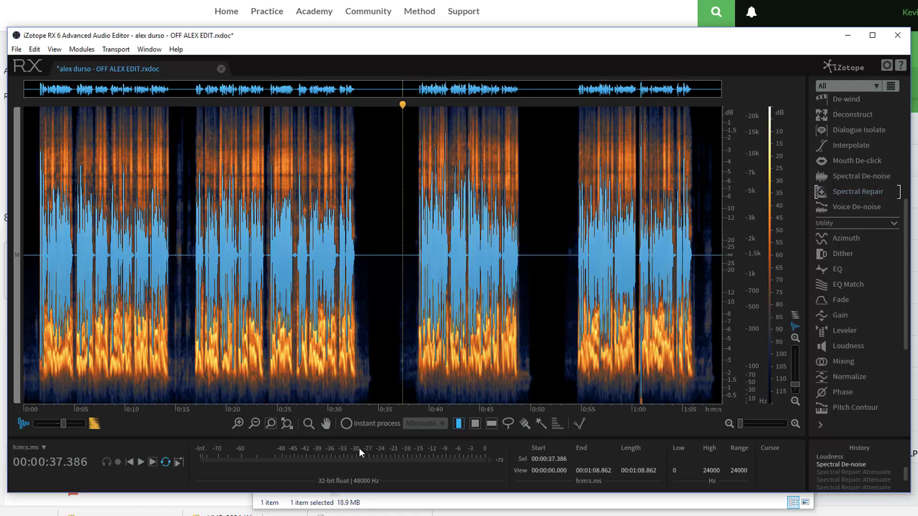
click(347, 424)
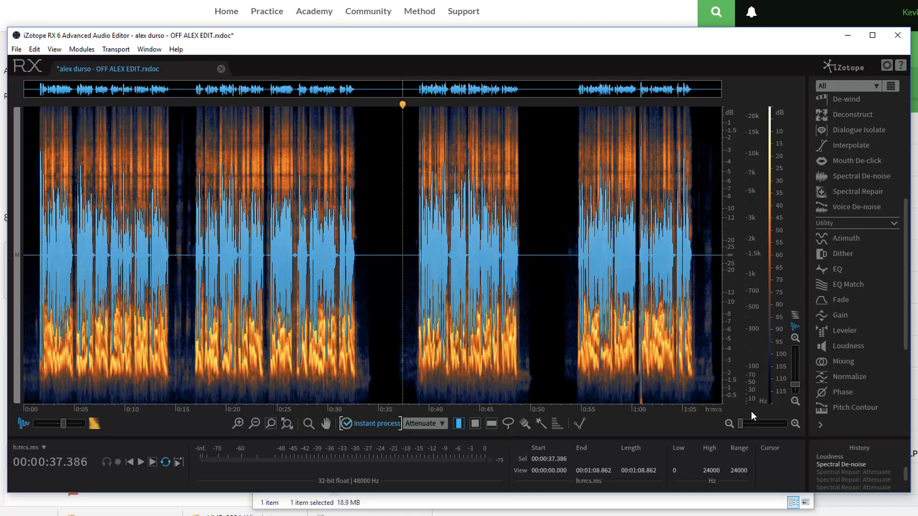
Step: Step through the Spectral Repair: Attenuate states in the history, ending on the last one
click(848, 472)
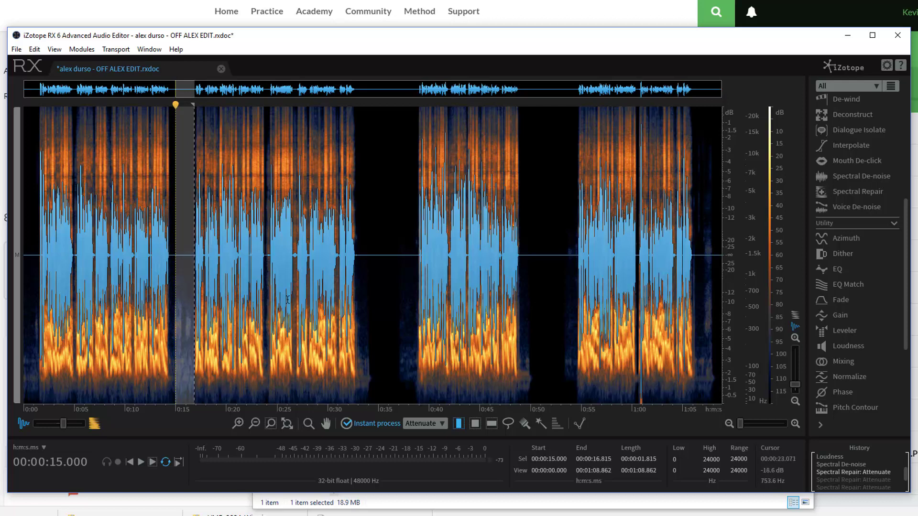
click(848, 480)
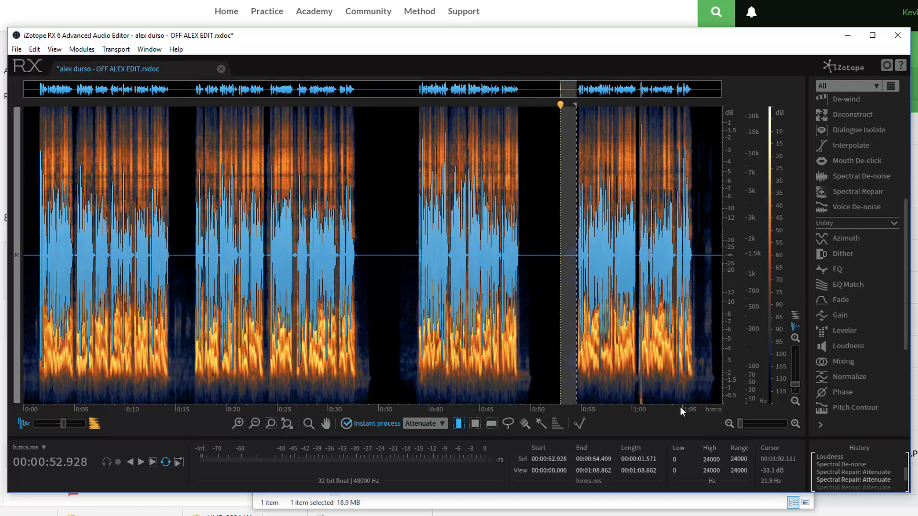
scroll(891, 454, down, 1)
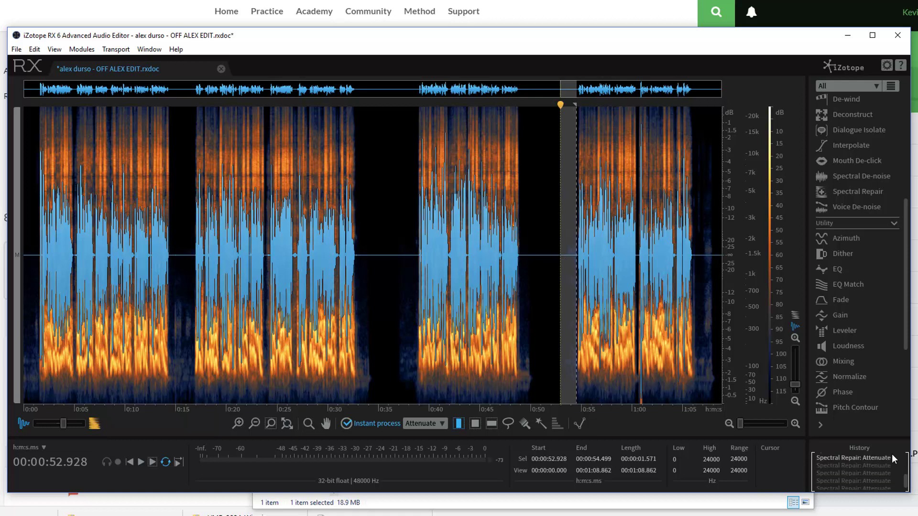
click(883, 465)
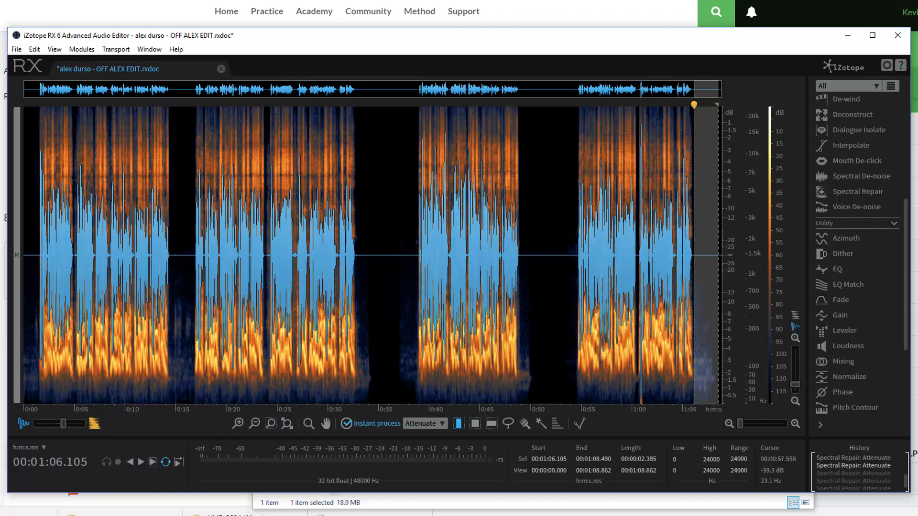
click(835, 473)
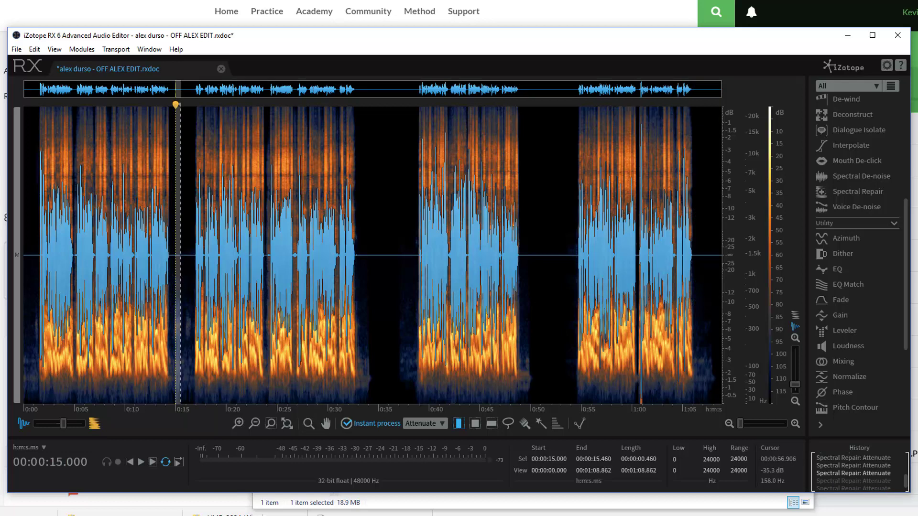
click(857, 481)
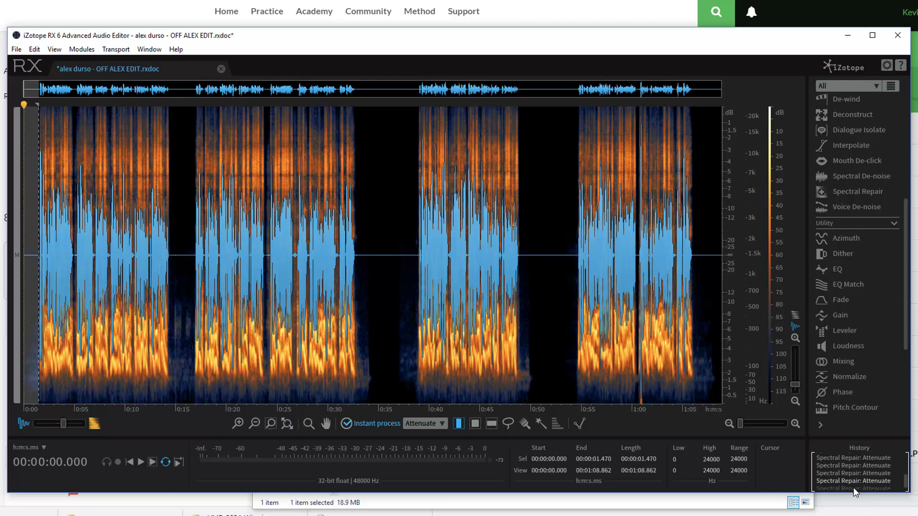
click(854, 488)
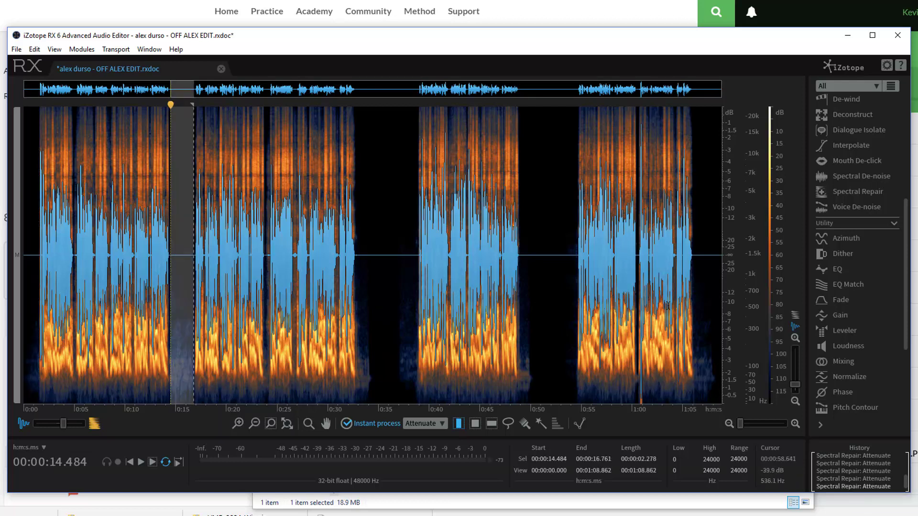
key(ctrl+z)
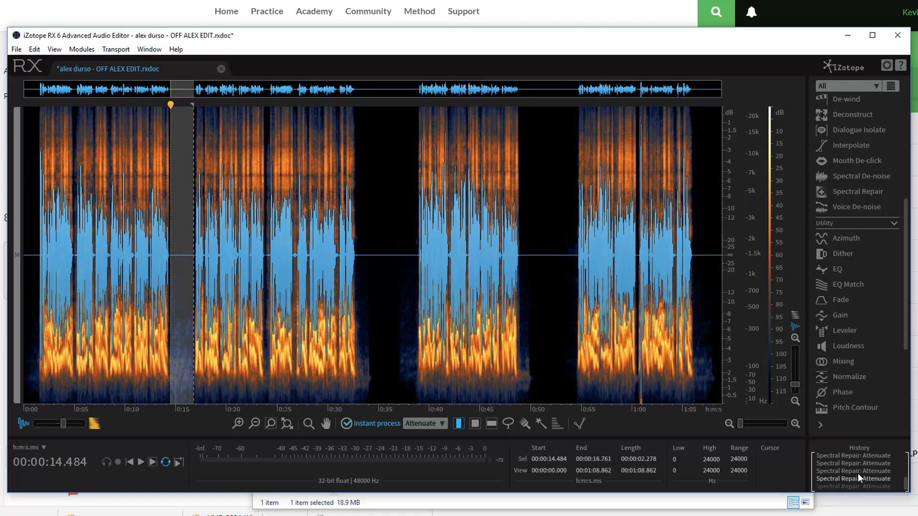
click(855, 487)
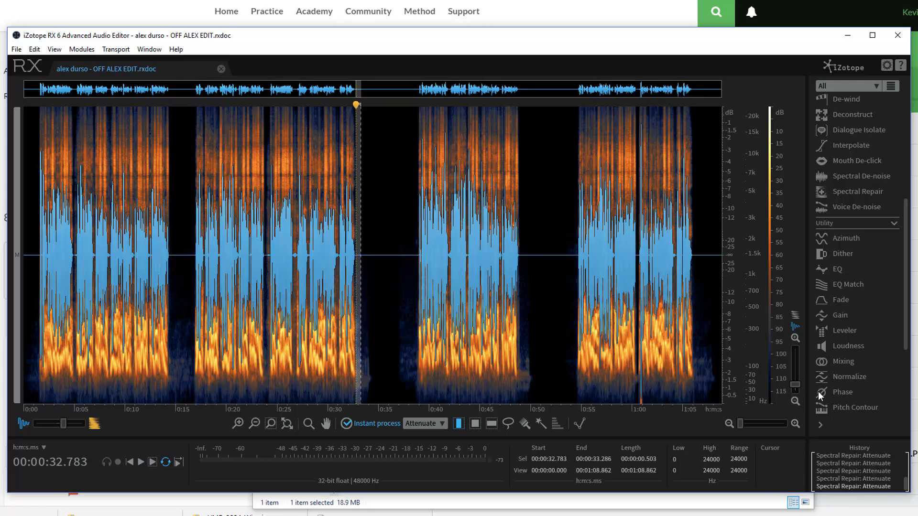
Step: Play the repaired recording from the very beginning and stop it
click(388, 260)
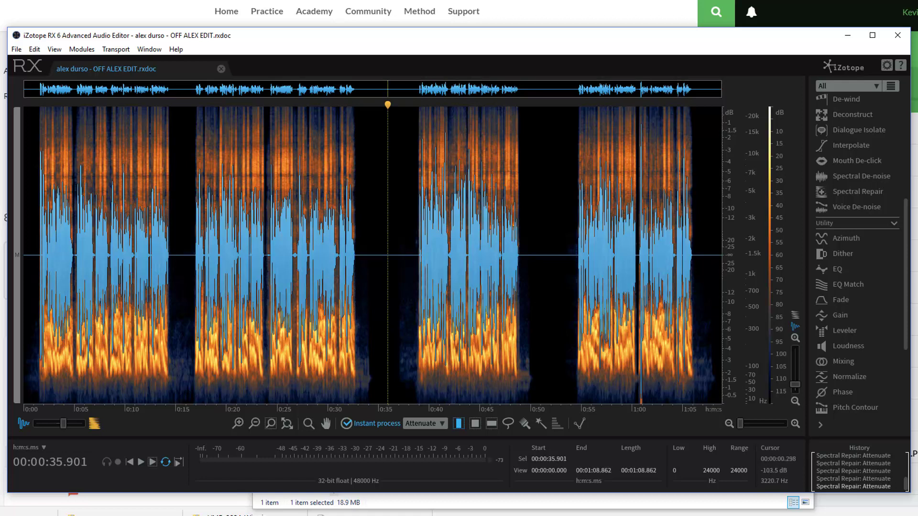
key(Home)
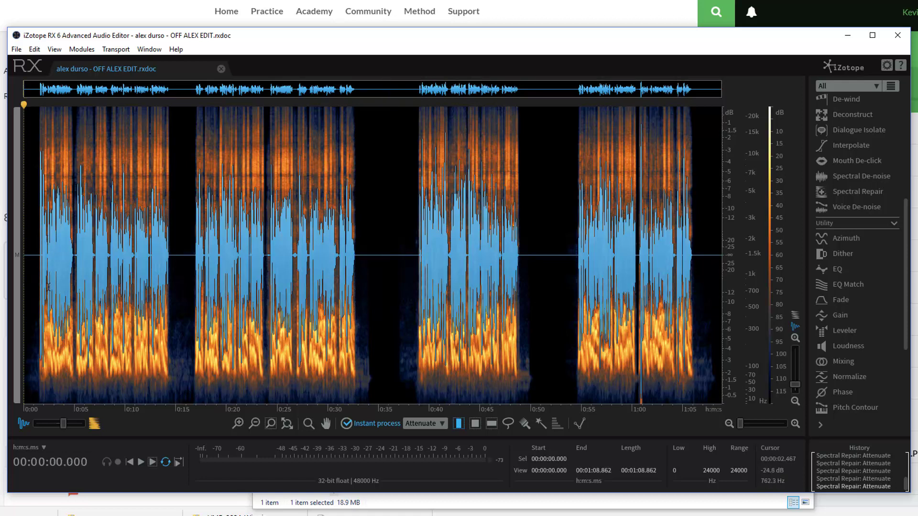
key(space)
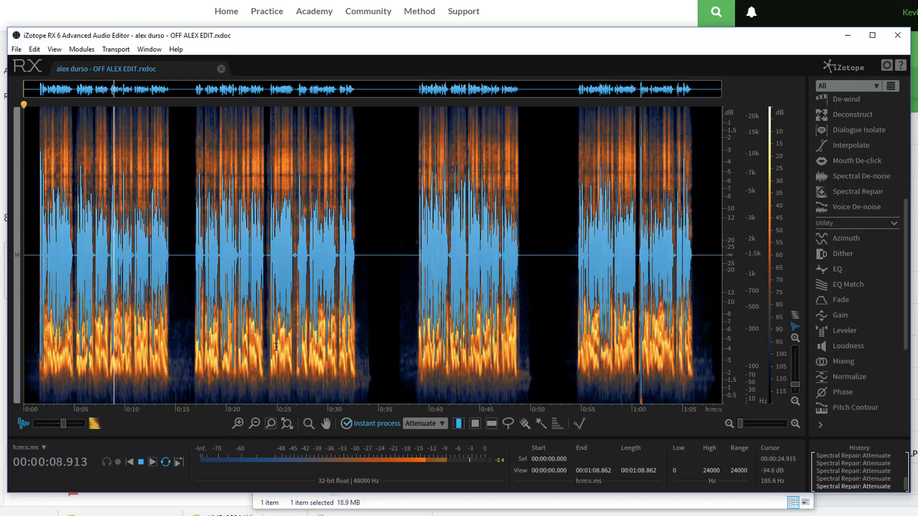
key(space)
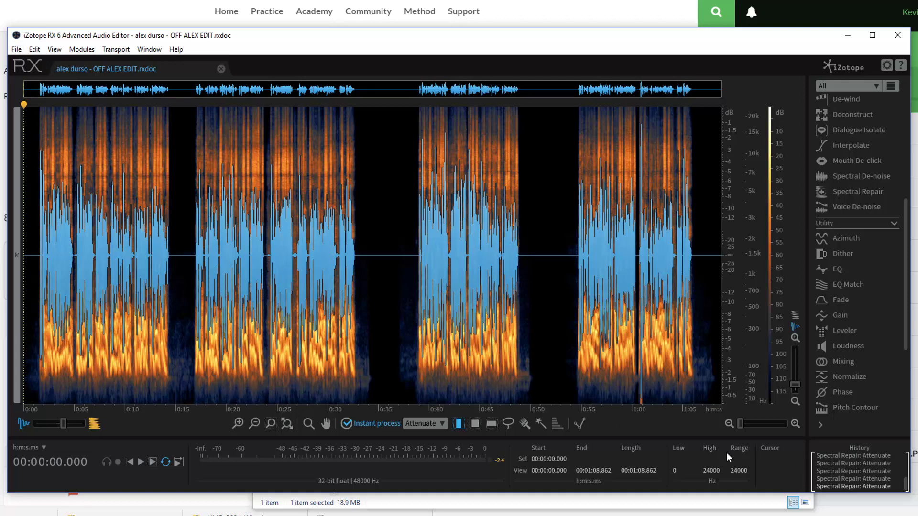
Step: Return to the start of the history list, open the Module Chain and move its window clear of the last phrase
scroll(861, 473, up, 10)
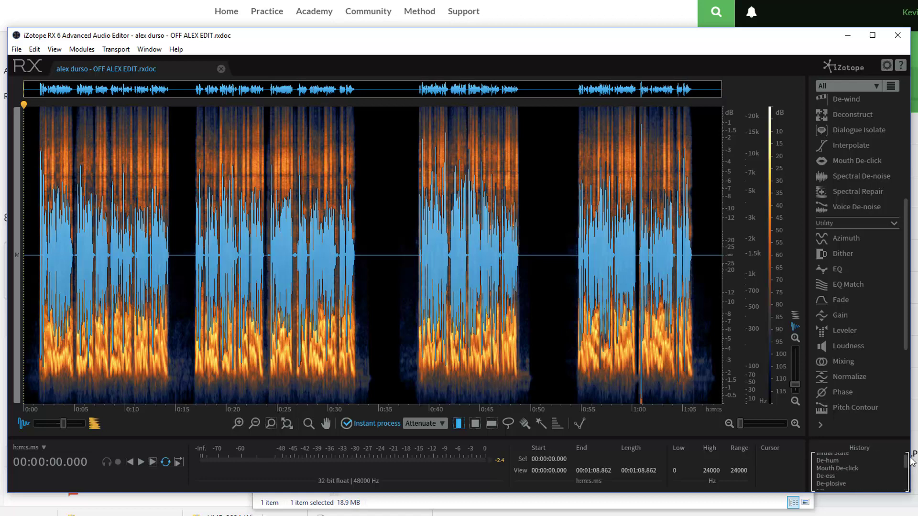
click(872, 86)
click(876, 87)
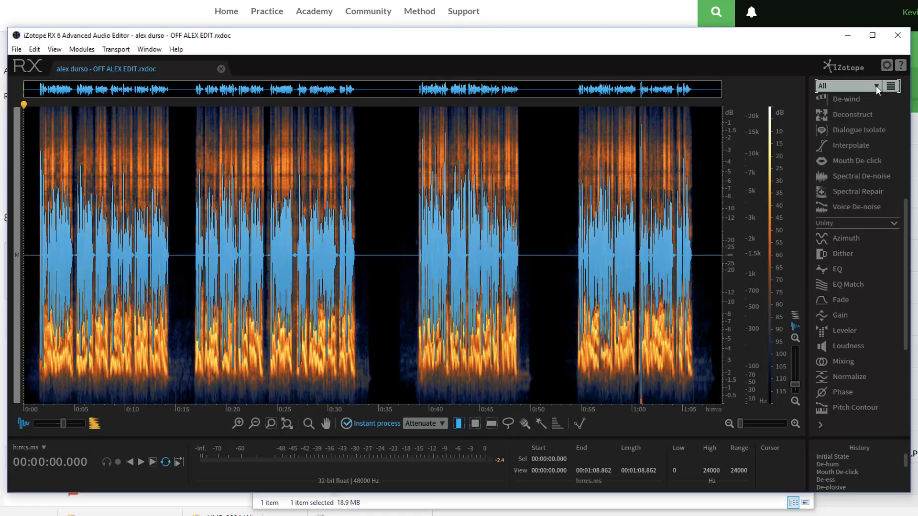
scroll(881, 136, up, 3)
scroll(883, 129, up, 5)
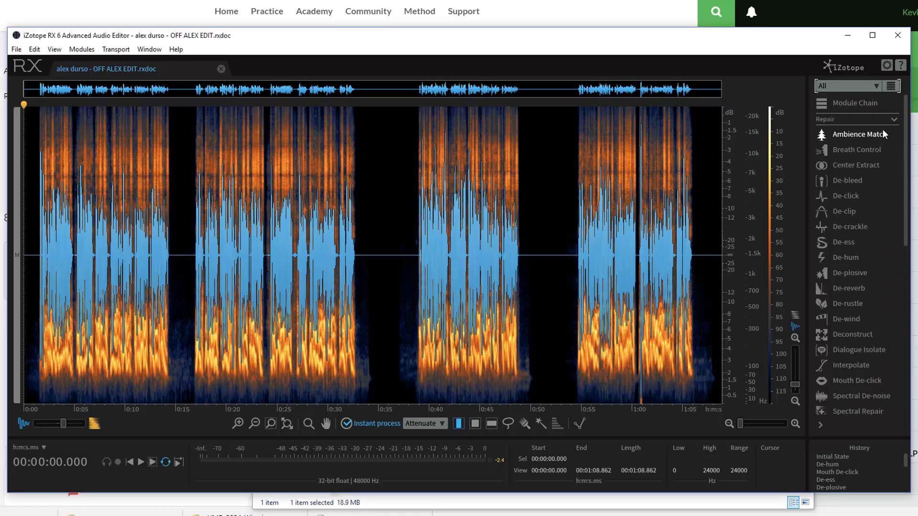
click(862, 103)
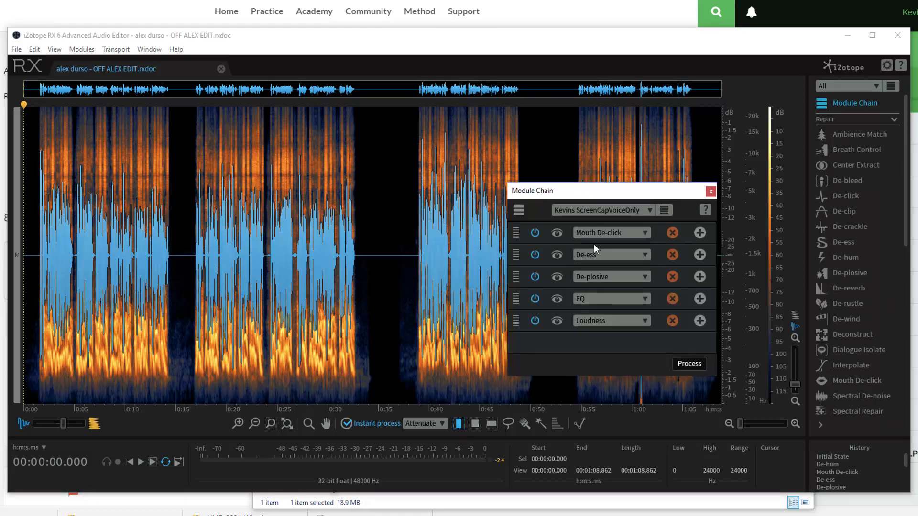
drag(613, 192, 542, 188)
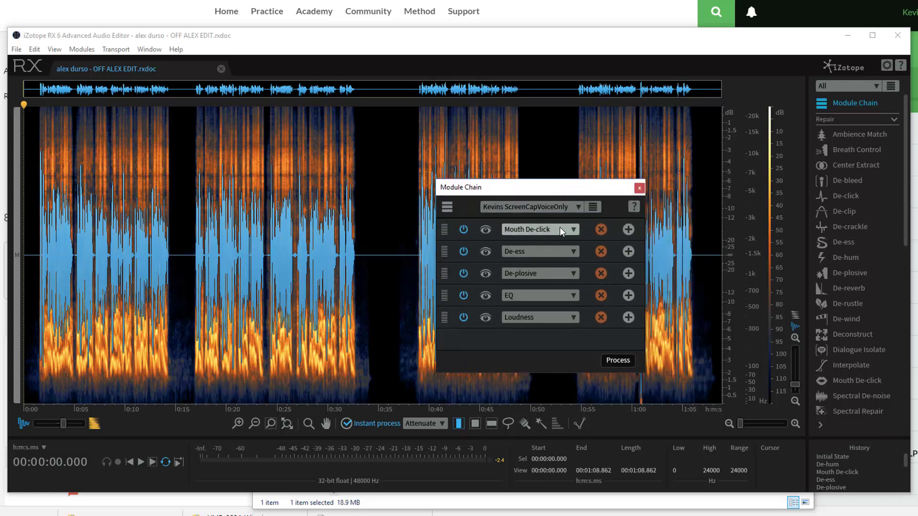
Step: Review the Module Chain's preset list and its Mouth De-click and De-ess settings, and close the chain
click(576, 207)
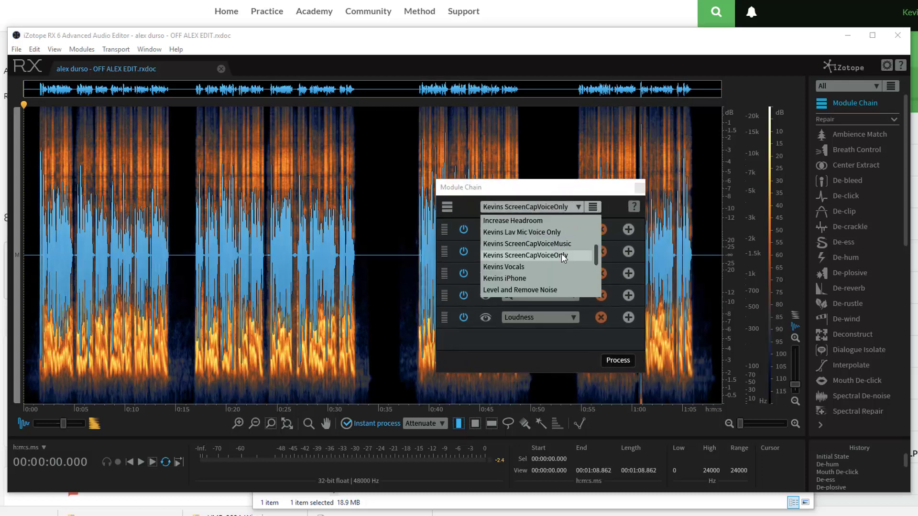
click(579, 207)
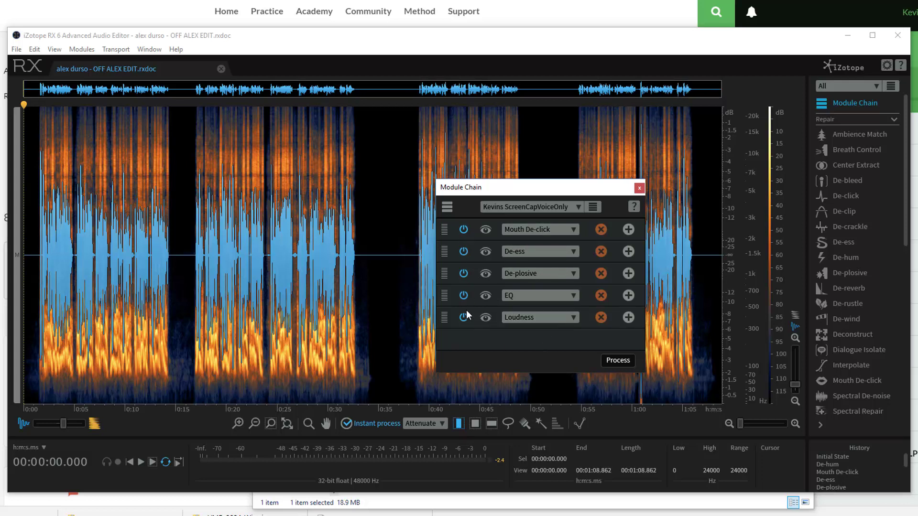
click(485, 230)
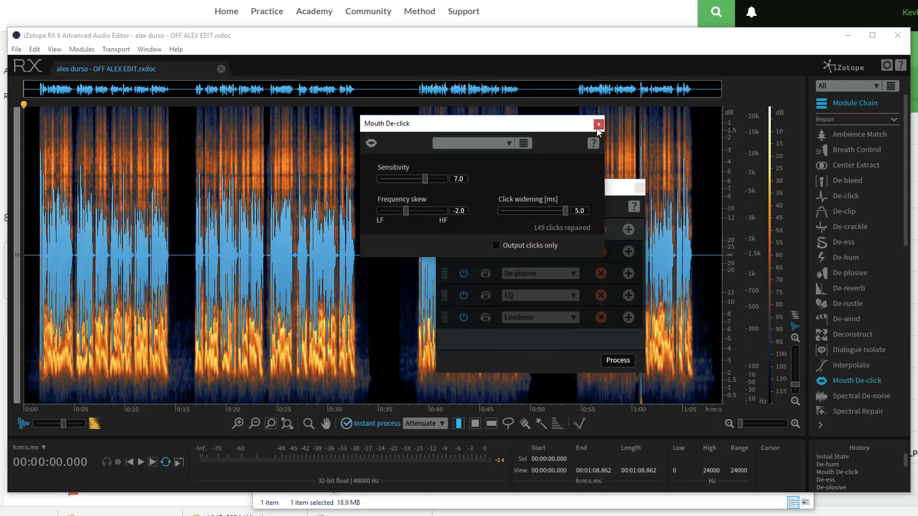
click(598, 125)
click(488, 250)
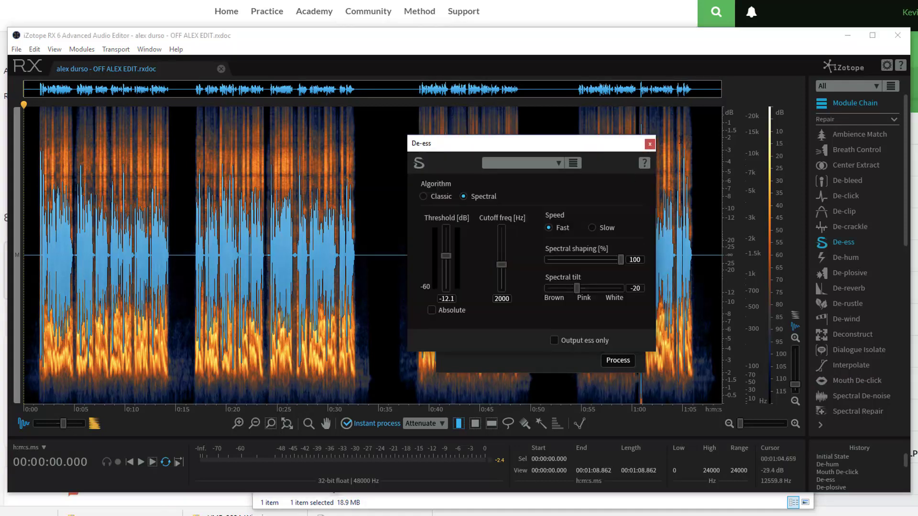
click(649, 145)
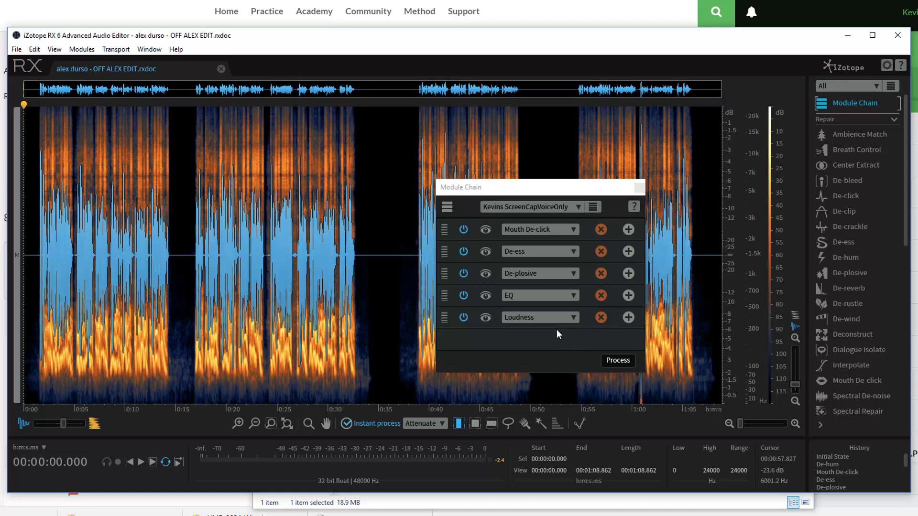
click(639, 189)
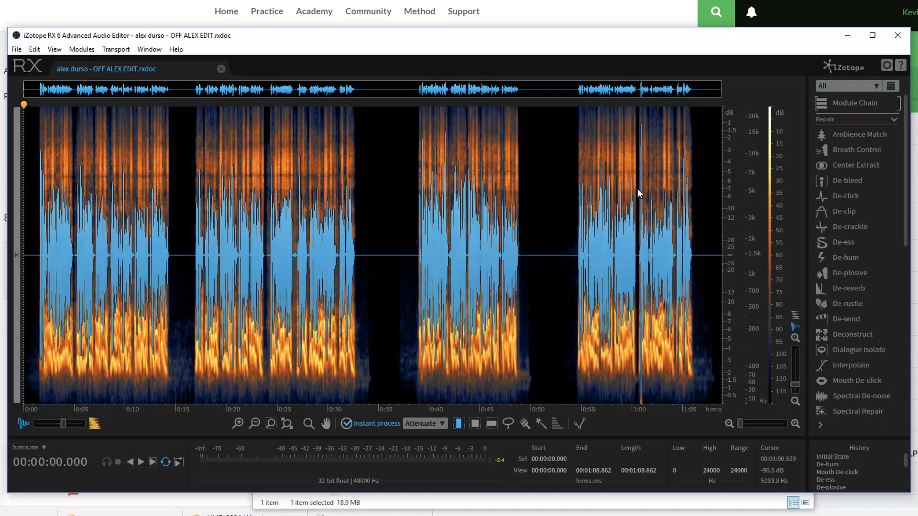
click(17, 50)
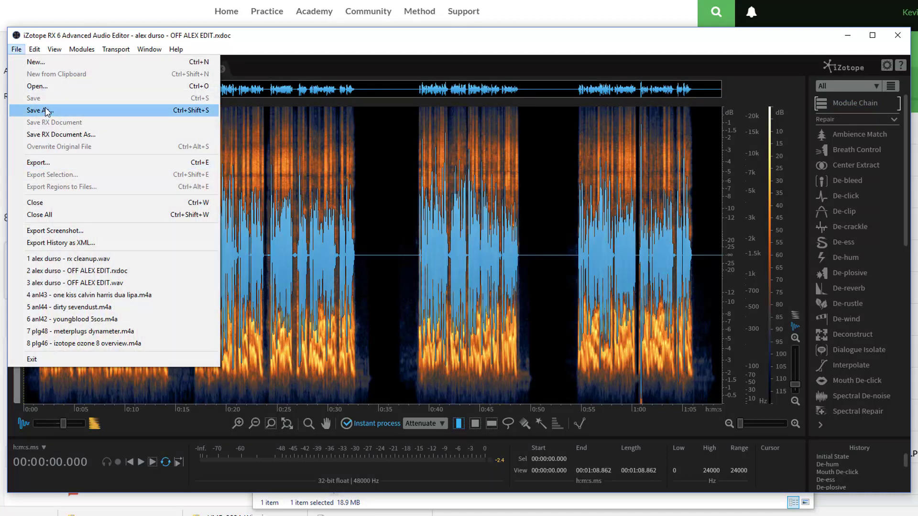
click(46, 162)
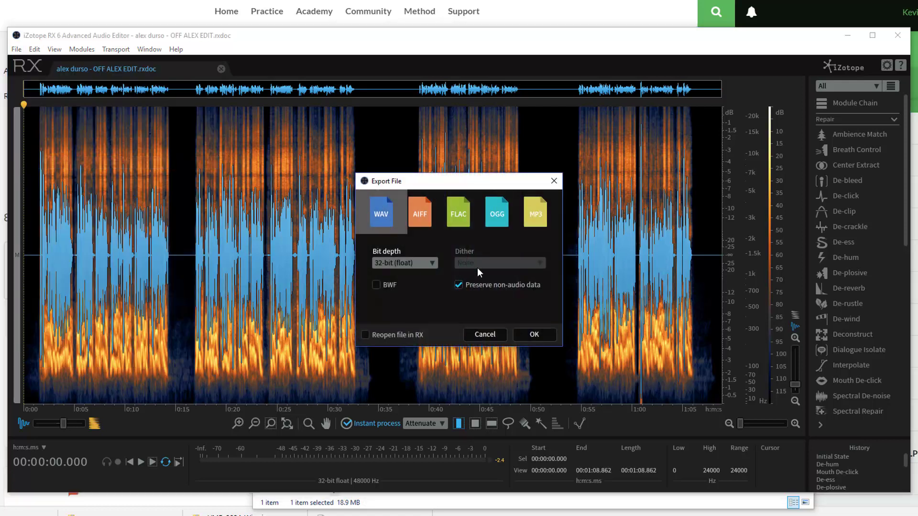
click(526, 334)
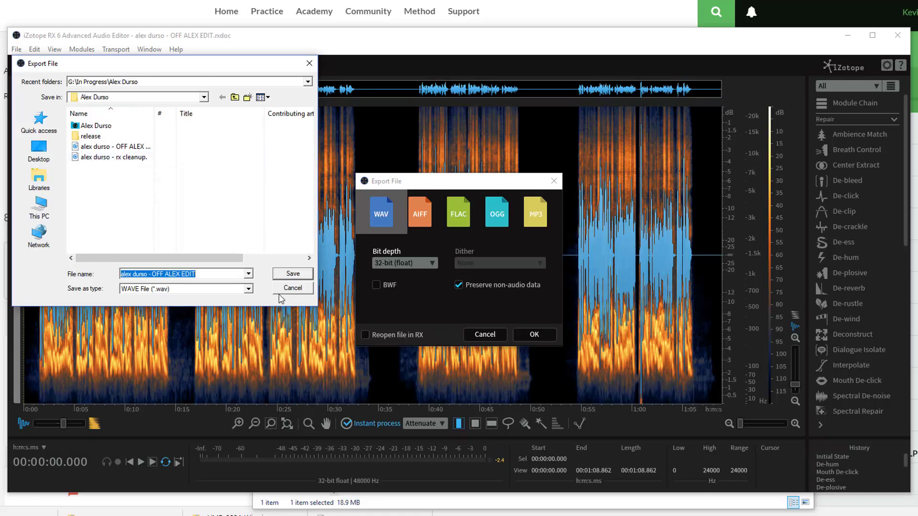
click(293, 289)
click(553, 182)
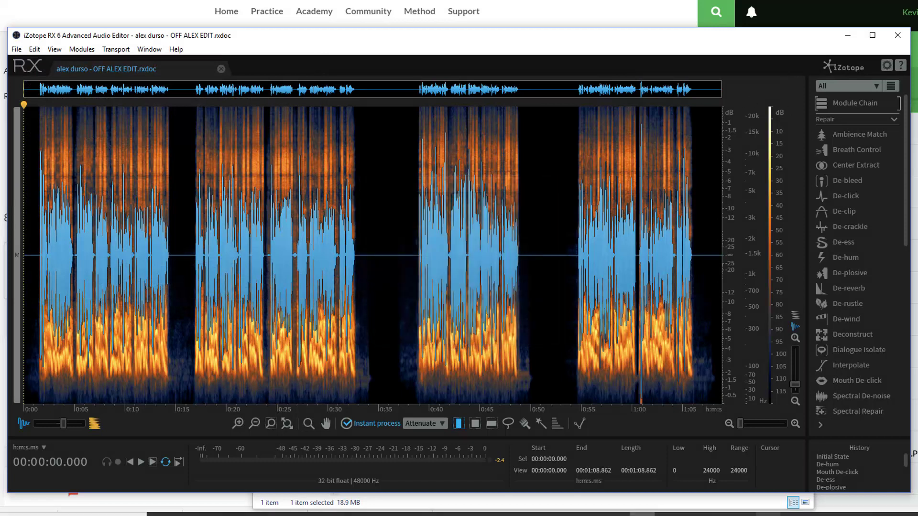
Step: Switch to the iZotope Ozone 8 project, move its window slightly up and turn off the Dynamic EQ module
mouse_move(768, 514)
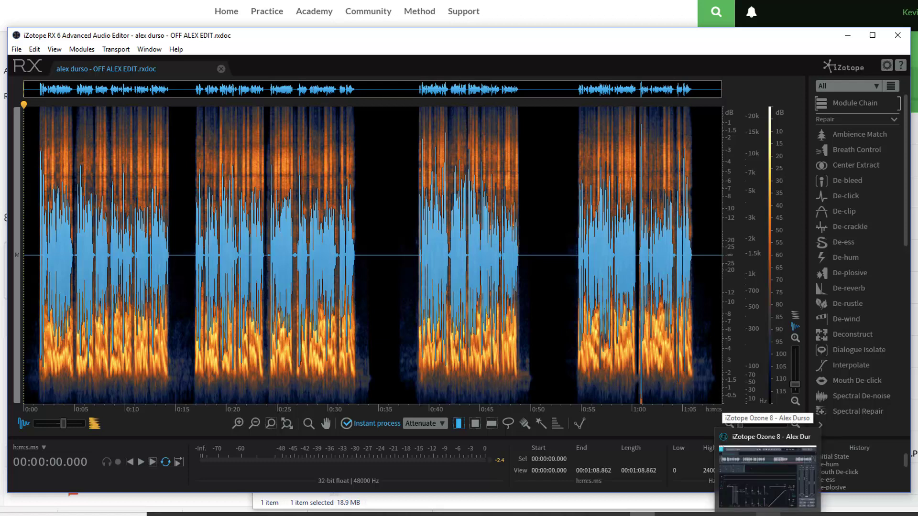
click(768, 476)
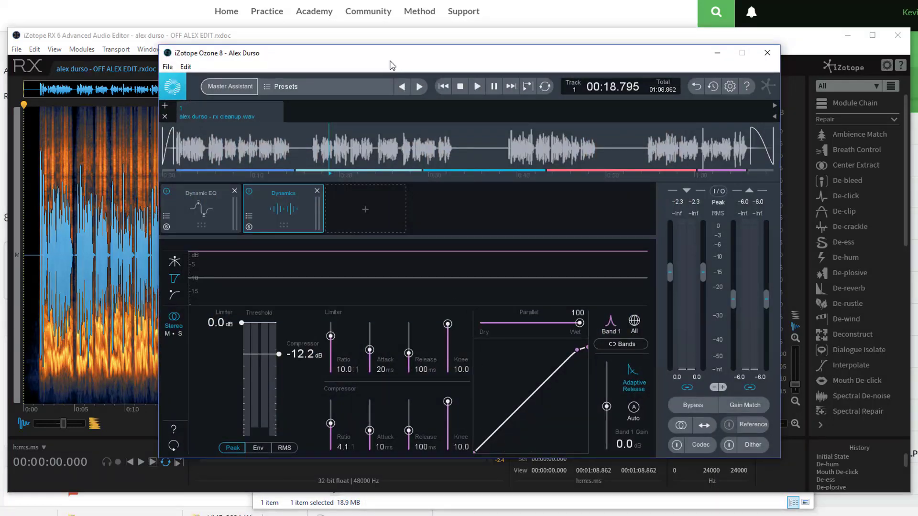
drag(397, 53, 371, 44)
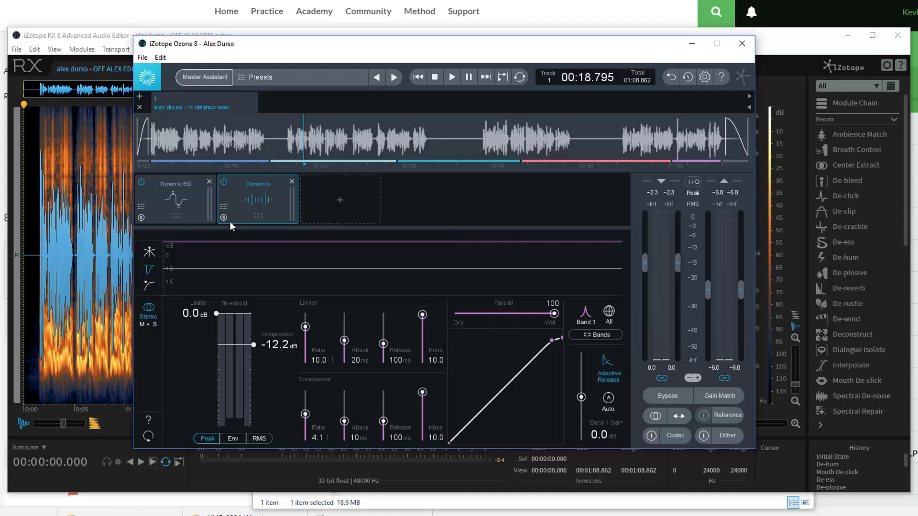
click(141, 182)
Step: Look over the Ozone modules that can be added to the chain and return to the Dynamics module
click(259, 187)
click(340, 201)
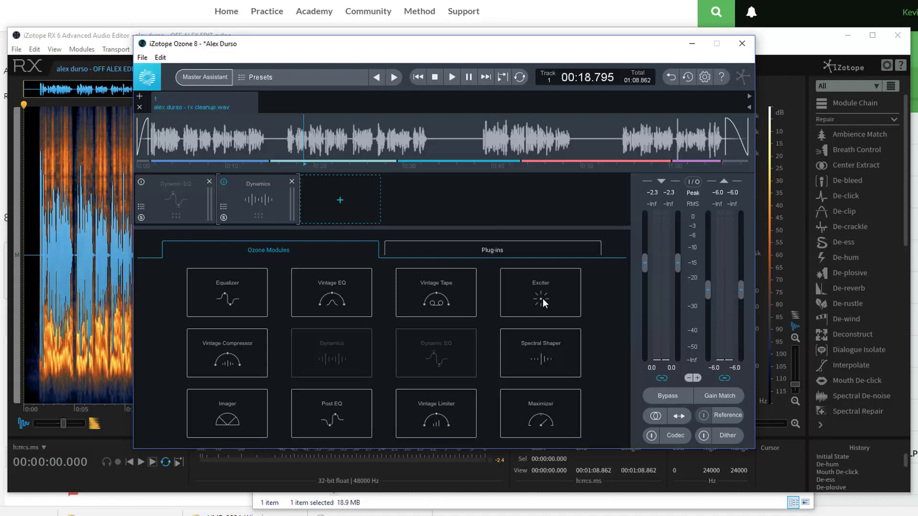
click(258, 201)
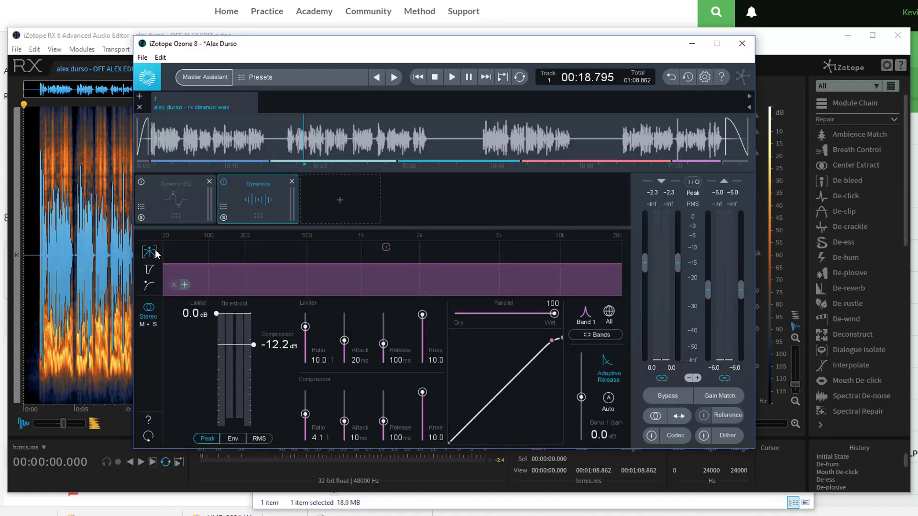
Step: Try splitting Dynamics into multiple bands, with crossovers moved to about 908 Hz and 3.57 kHz
right_click(501, 256)
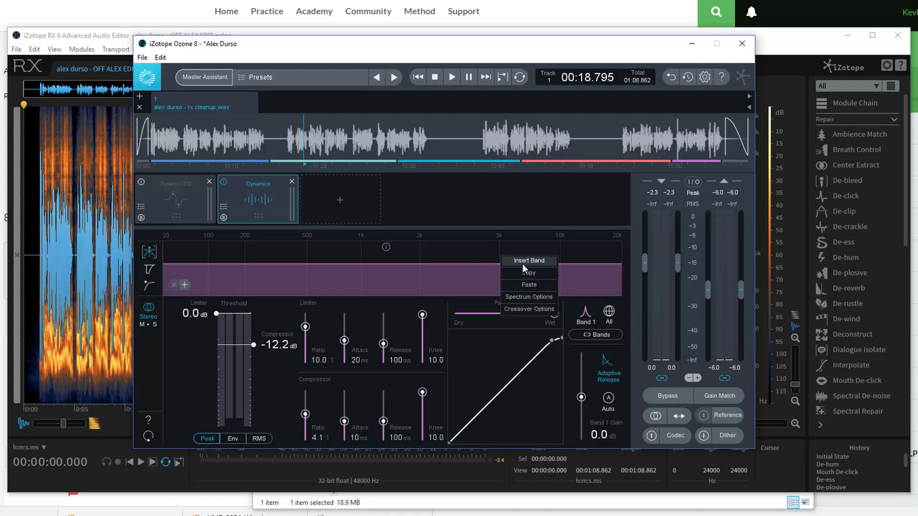
click(524, 263)
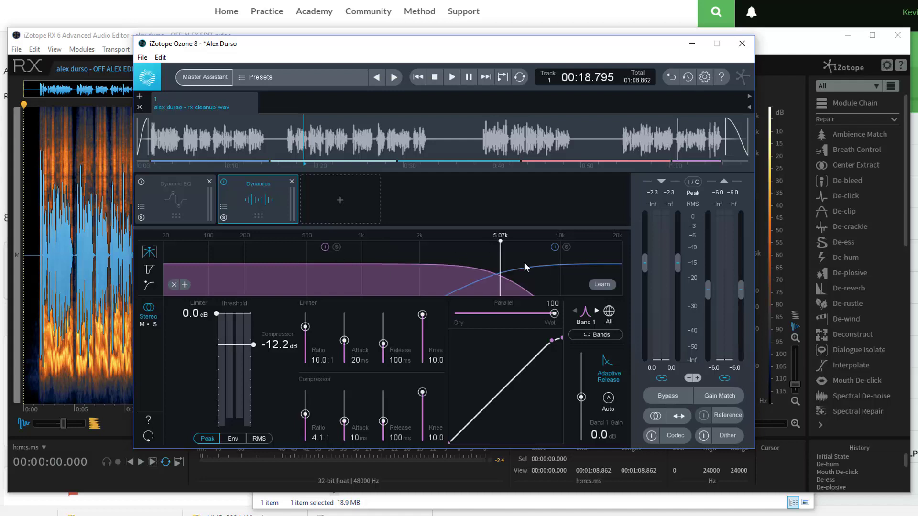
right_click(560, 275)
click(573, 278)
right_click(573, 275)
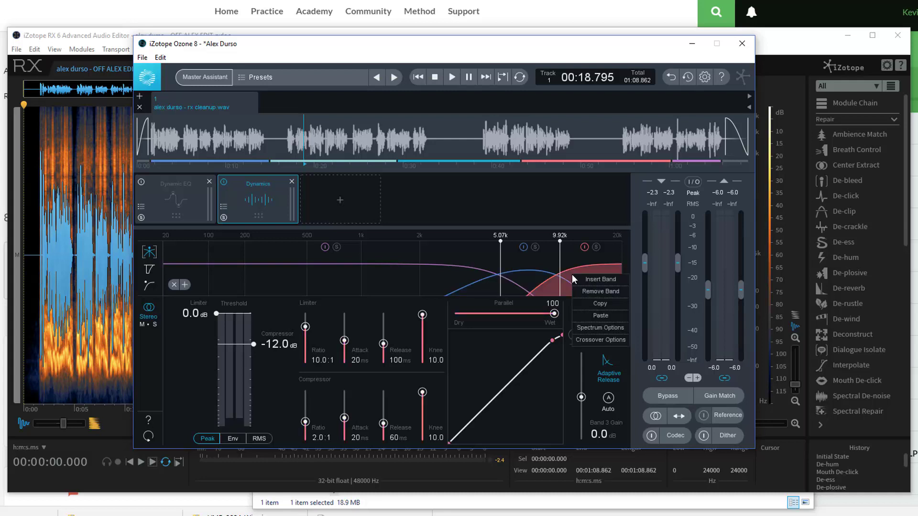
click(587, 279)
drag(500, 258, 353, 259)
drag(561, 263, 470, 260)
Step: Remove the added Dynamics bands, leaving a single full-range band
right_click(604, 265)
click(616, 270)
right_click(582, 270)
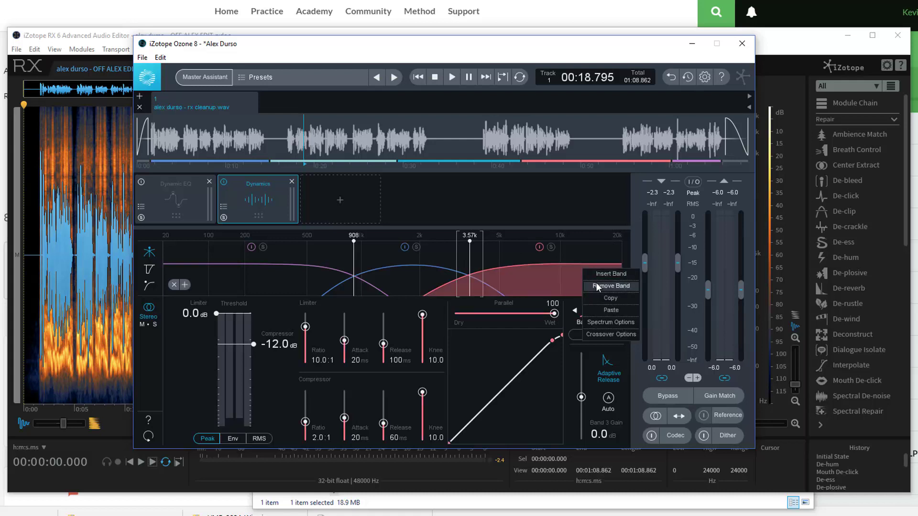
click(596, 283)
right_click(452, 282)
click(466, 299)
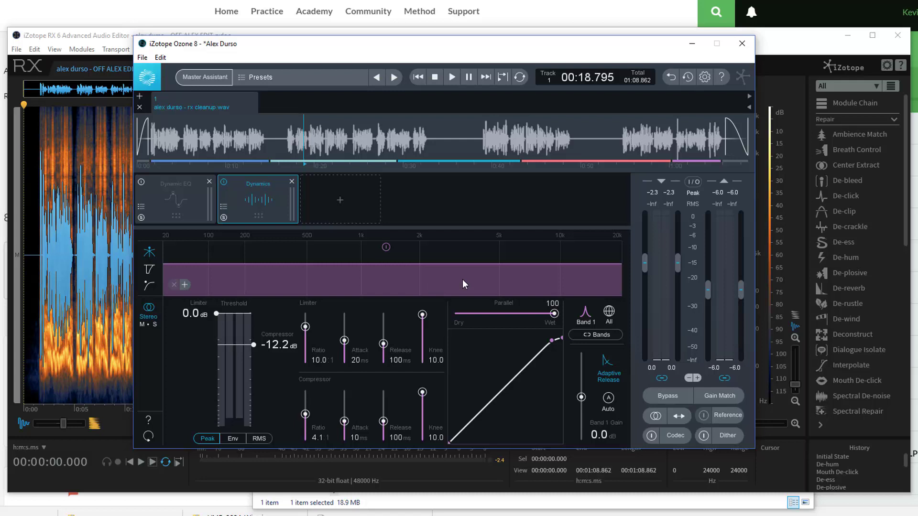
Step: Play the recording from the start of the first phrase through the Dynamics compressor and stop it
click(156, 126)
key(space)
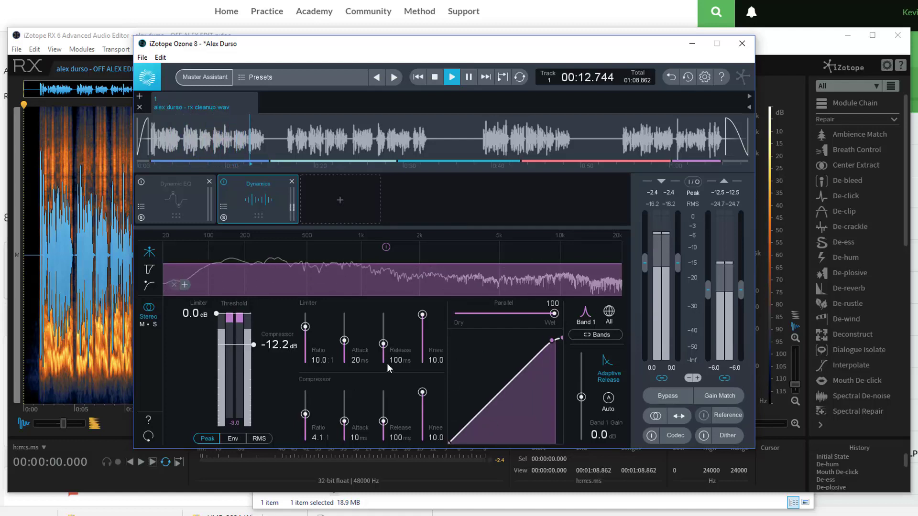
key(space)
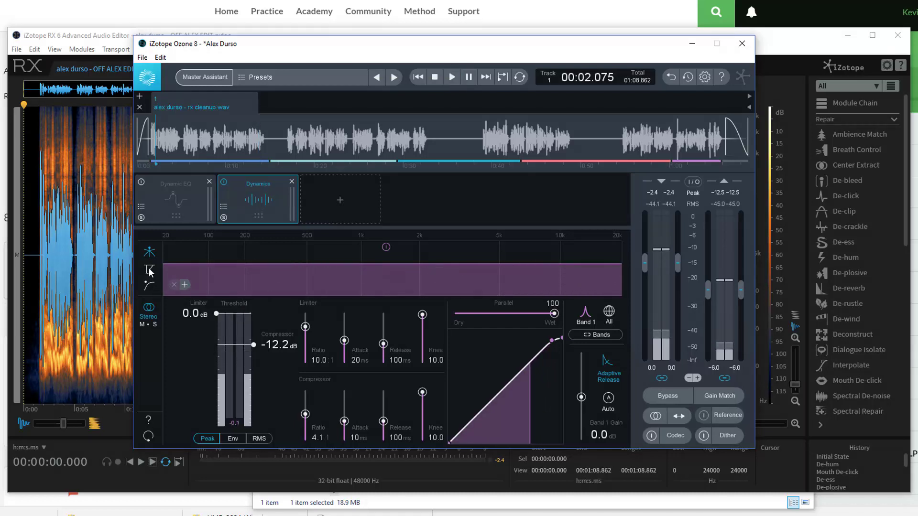
Step: Show the Dynamics gain reduction trace, play the recording while toggling the bypass of all processing, and stop
click(149, 270)
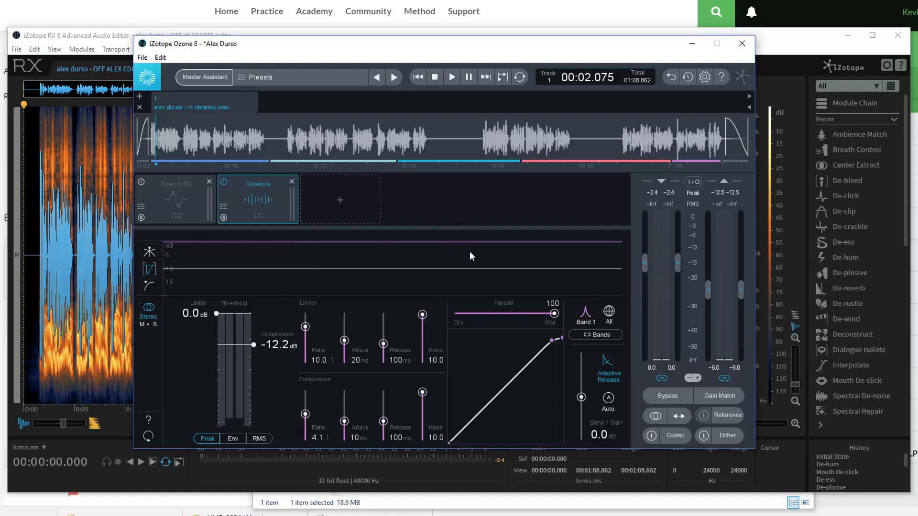
key(space)
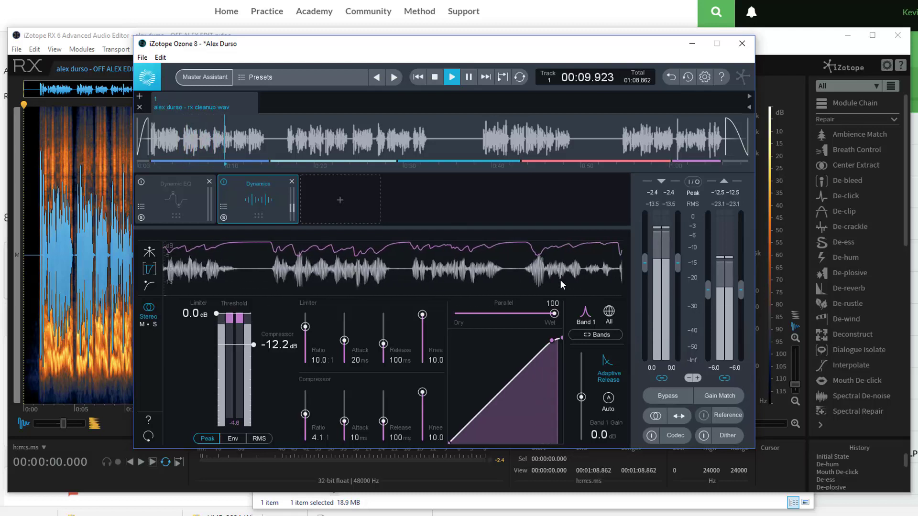
click(667, 396)
click(667, 396)
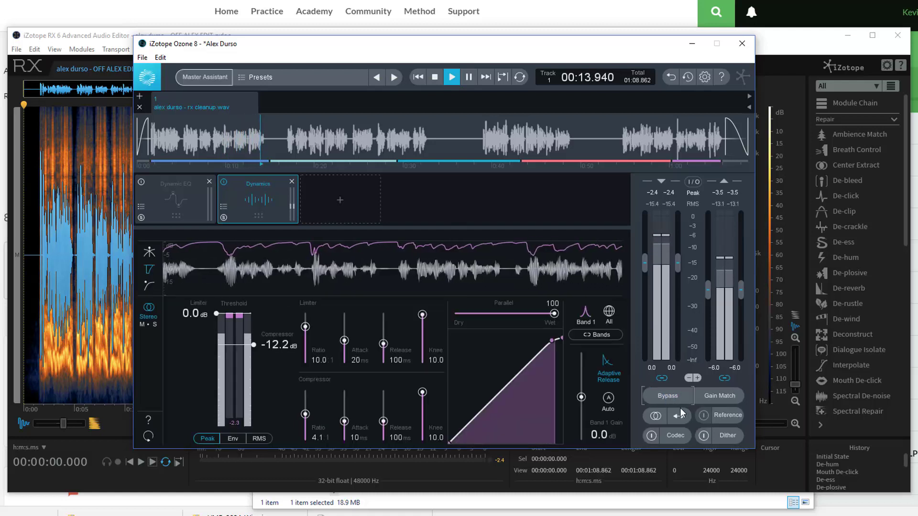
key(space)
Step: Play the recording with Gain Match on, compare it against bypassed processing, and turn Gain Match off
key(space)
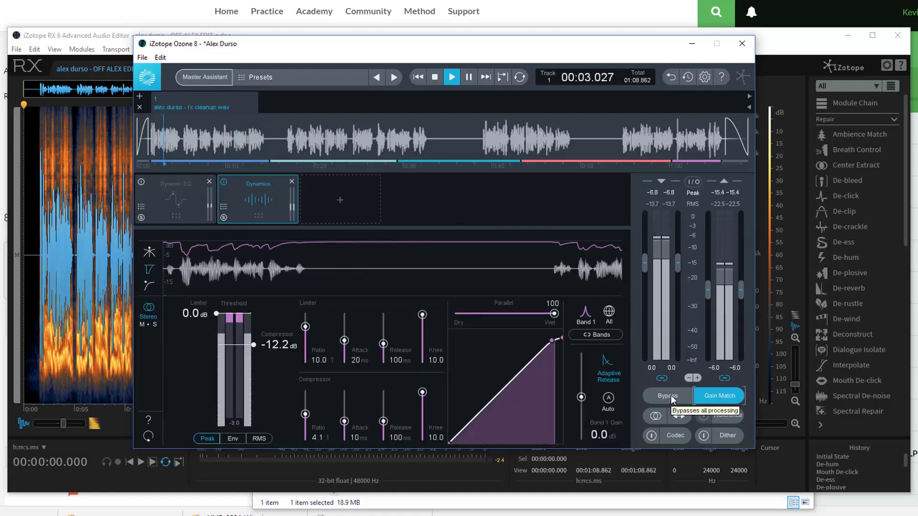
click(672, 396)
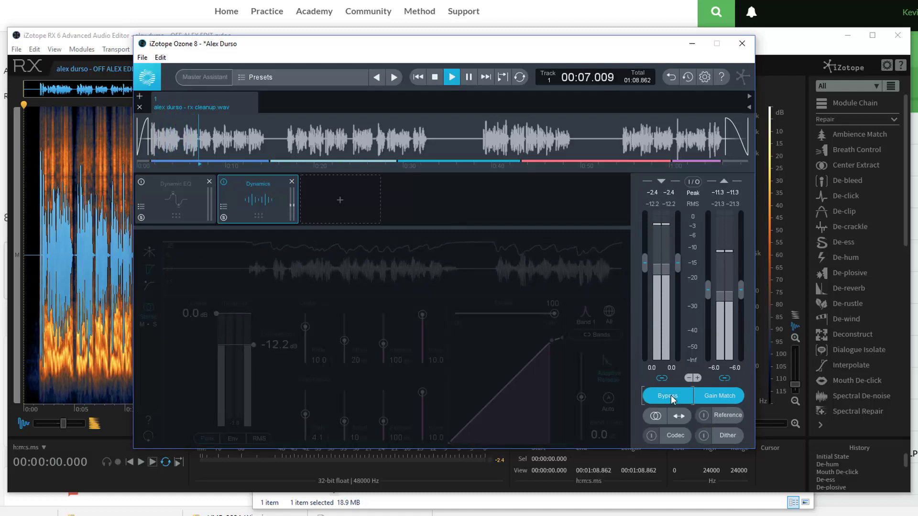
click(672, 397)
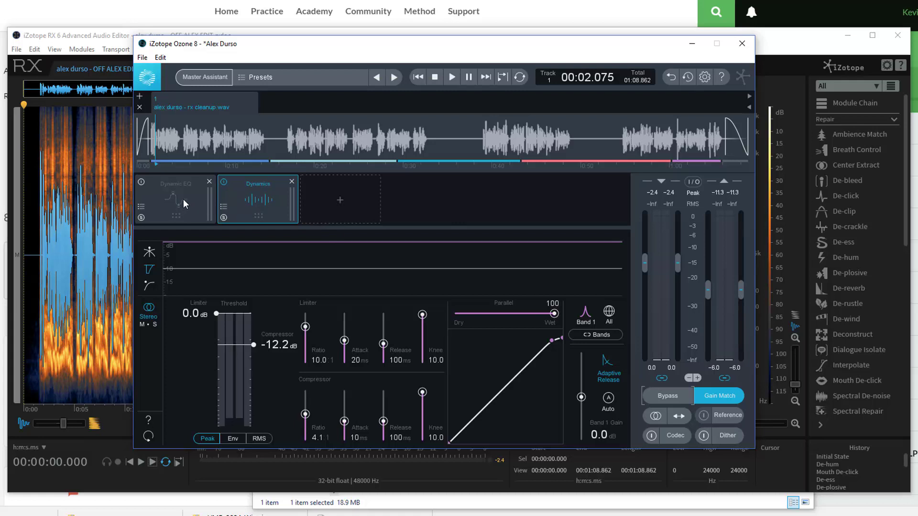
click(704, 395)
Step: Open the Dynamic EQ module, turn it back on and widen the gain scale of its graph
click(167, 201)
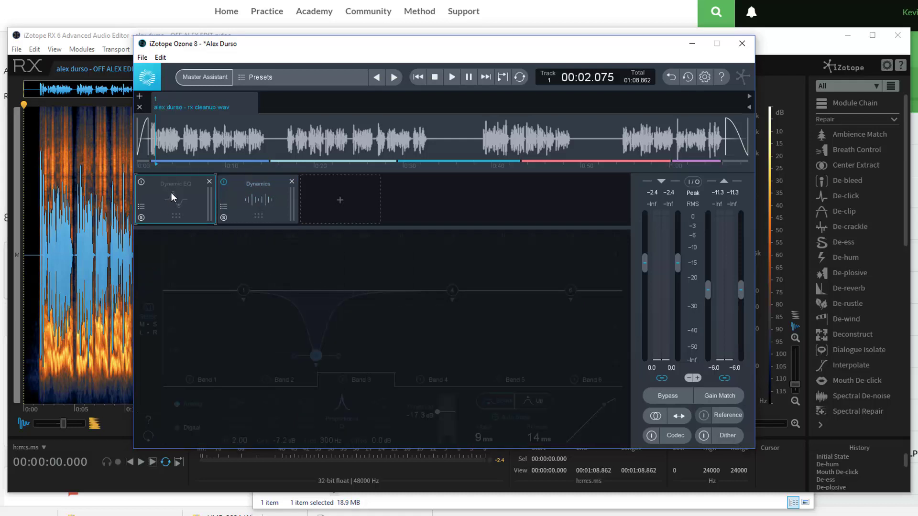
click(142, 182)
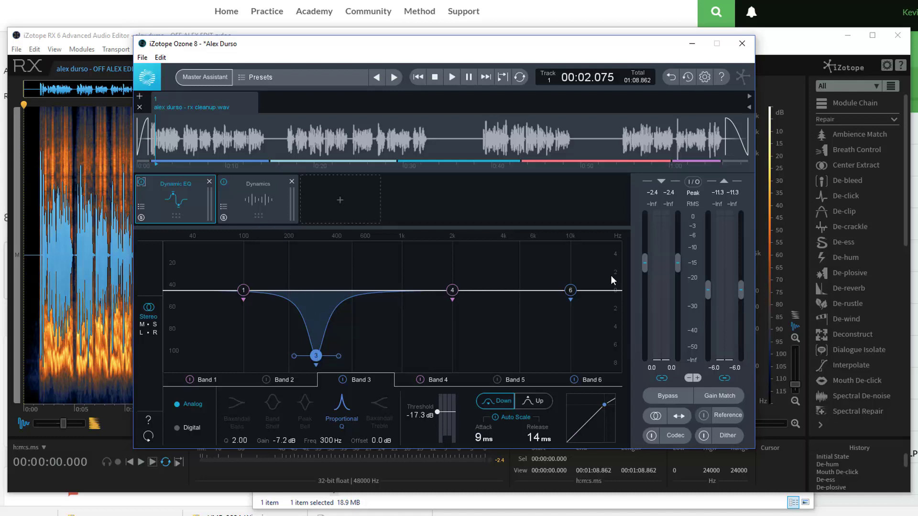
mouse_move(612, 275)
mouse_down()
mouse_move(611, 300)
mouse_move(615, 283)
mouse_up()
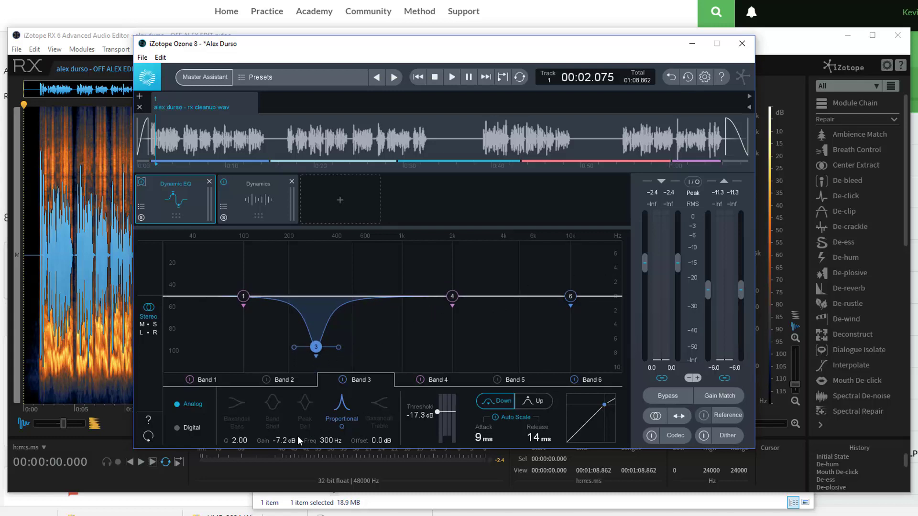
Step: Raise the gain of Dynamic EQ Band 3 to 9.2 dB while playing the recording, and stop playback
drag(283, 438, 288, 366)
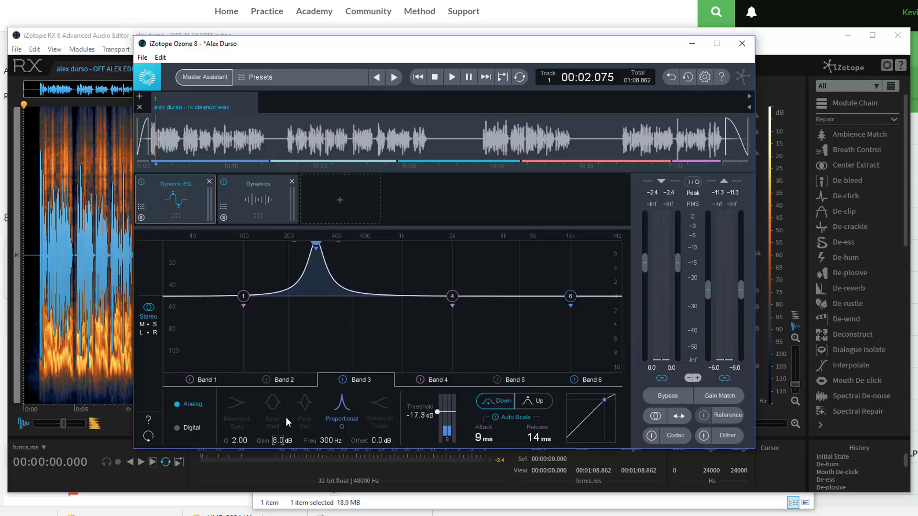
key(space)
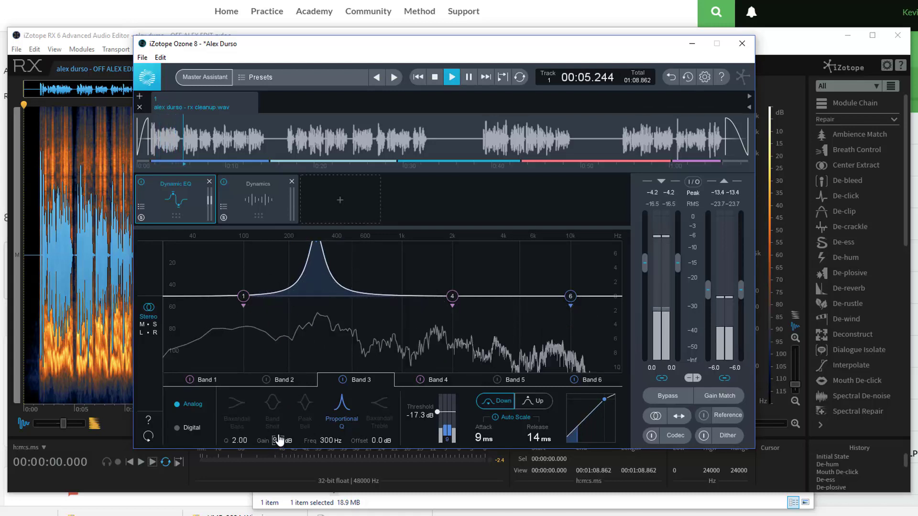
drag(279, 442, 279, 436)
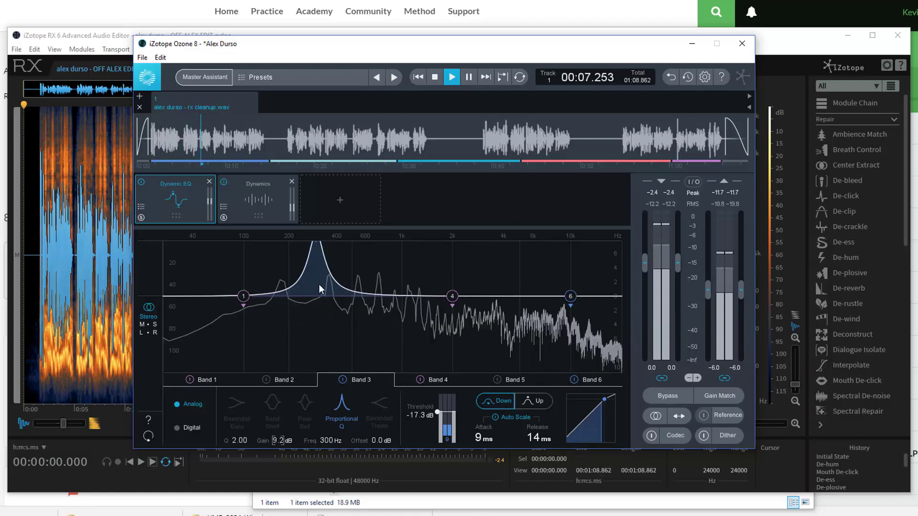
key(space)
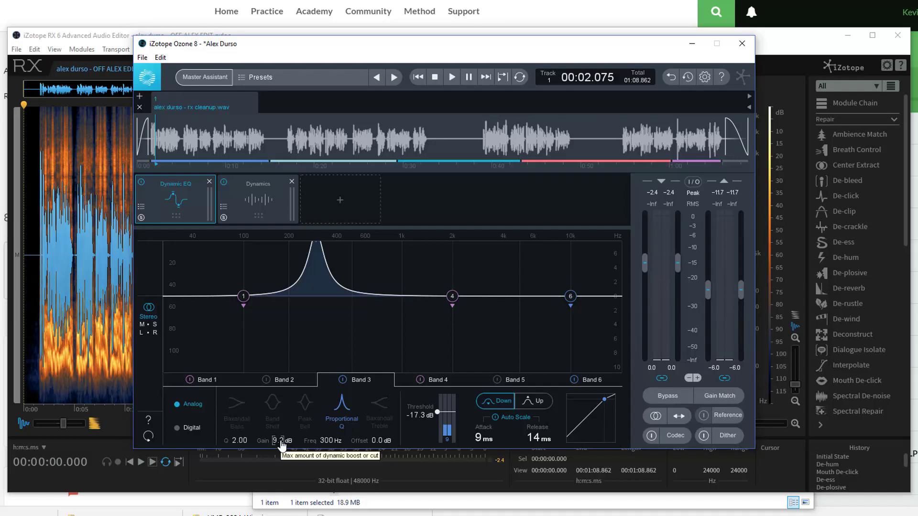
Step: Lower the gain of Dynamic EQ Band 3 to -9.4 dB while playing the recording, and stop playback
key(space)
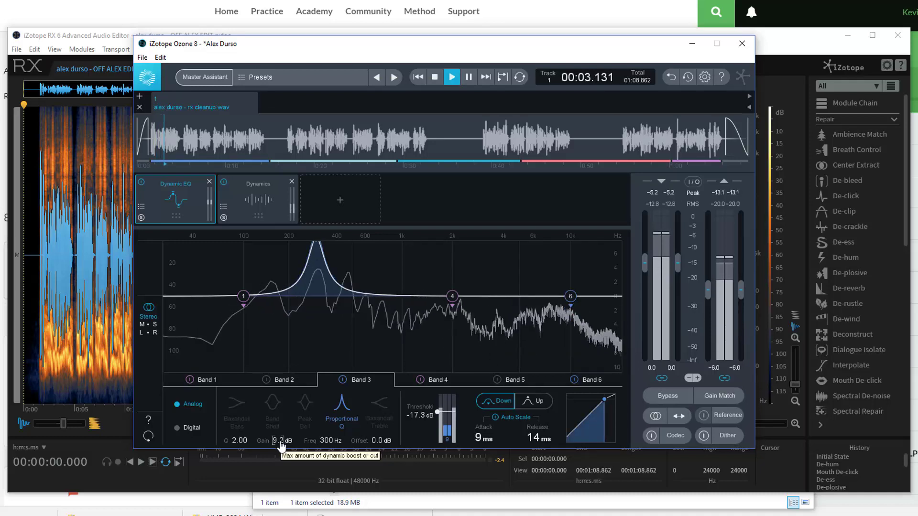
drag(281, 443, 281, 515)
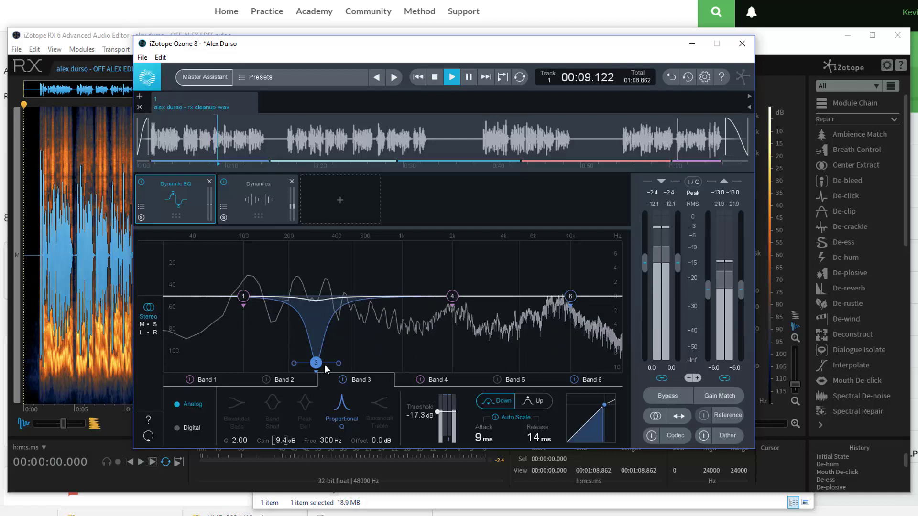
key(space)
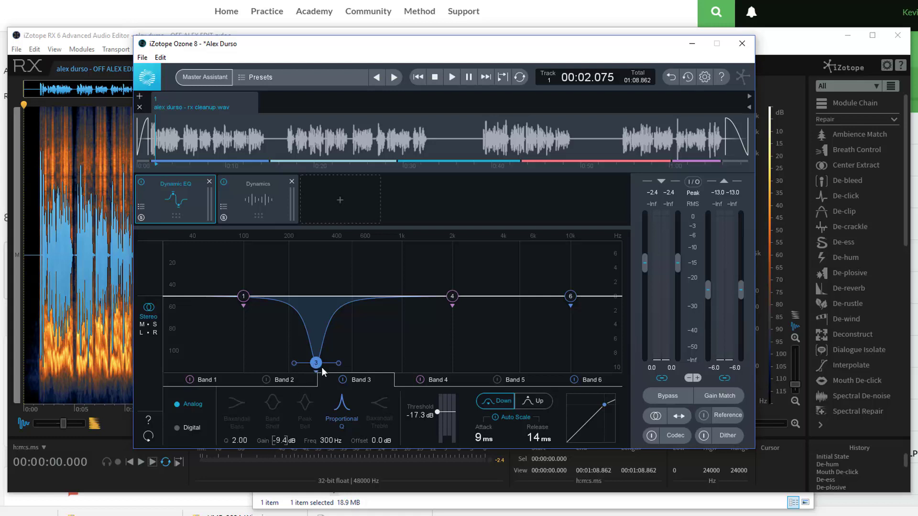
Step: Extend the graph's gain scale for deeper cuts and audition the recording with Band 3's gain at -17.1 dB
drag(617, 285, 619, 257)
drag(284, 441, 286, 487)
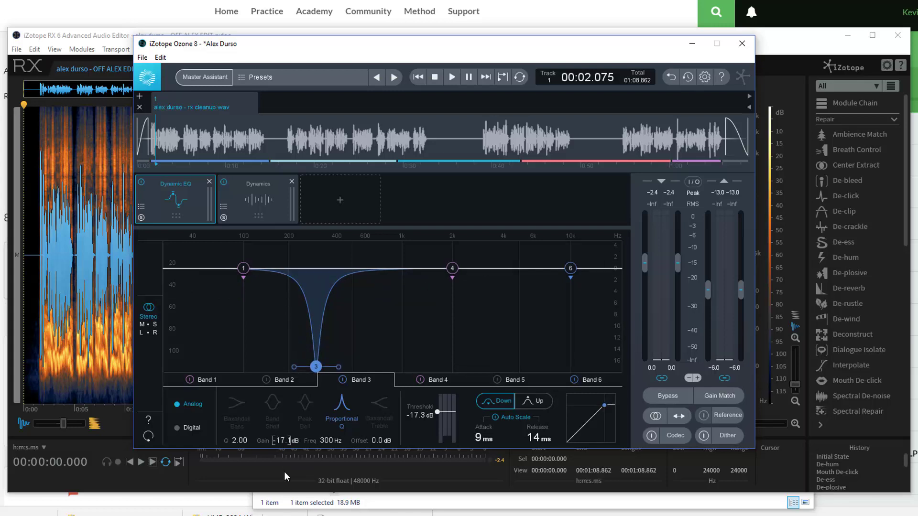
mouse_move(339, 368)
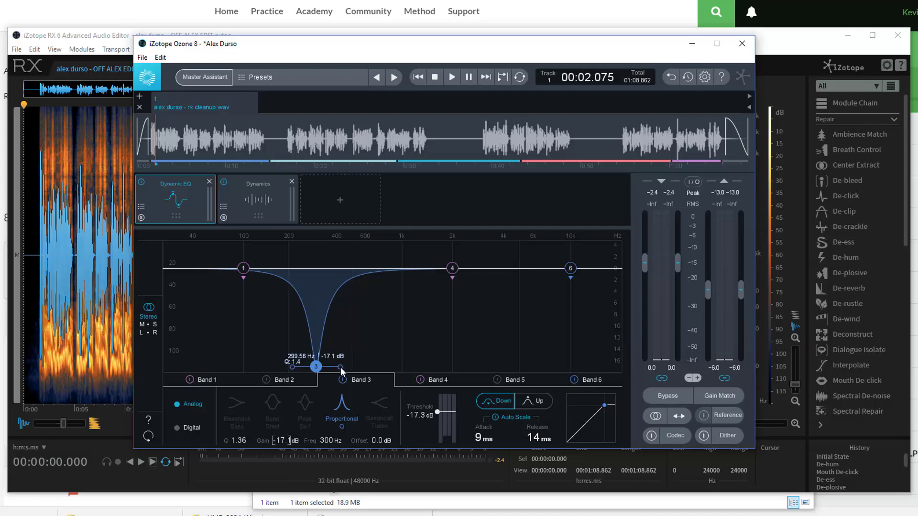
key(space)
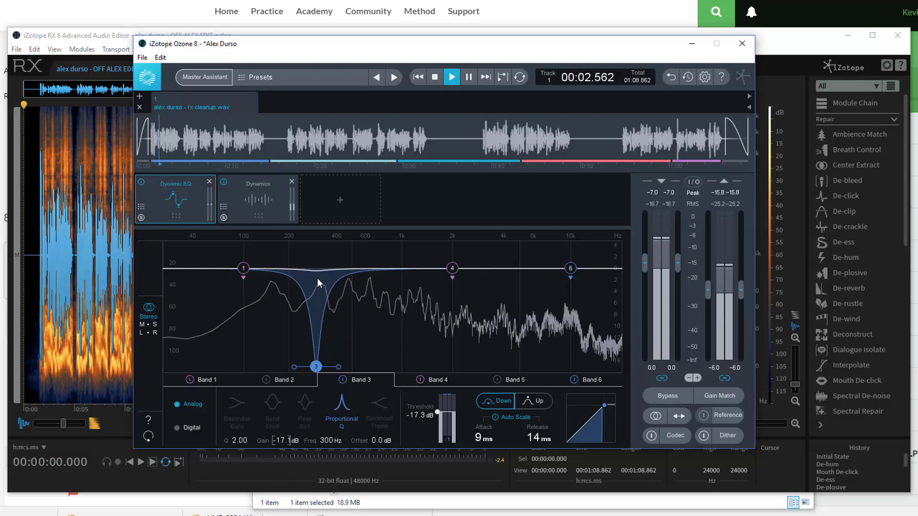
key(space)
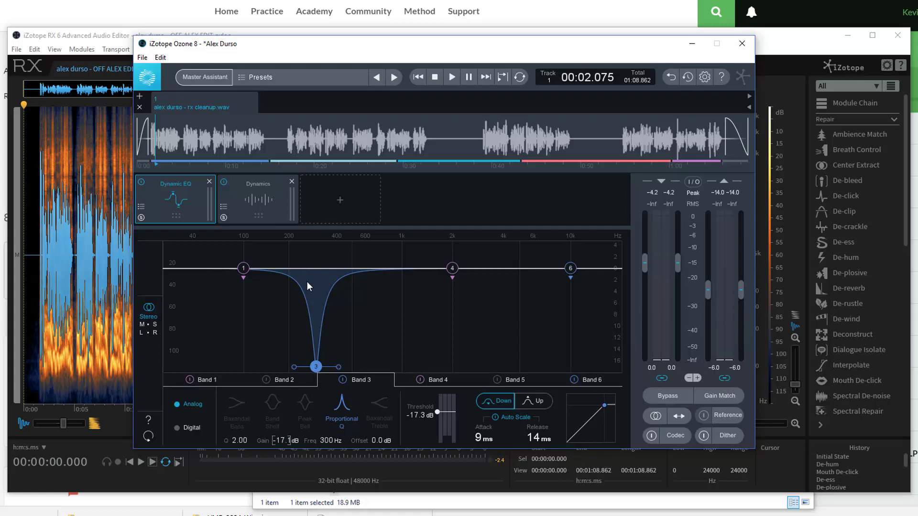
Step: Raise Band 3's gain to -3.1 dB, start playback, and lower it to -11.0 dB at 288 Hz
drag(316, 366, 314, 287)
key(space)
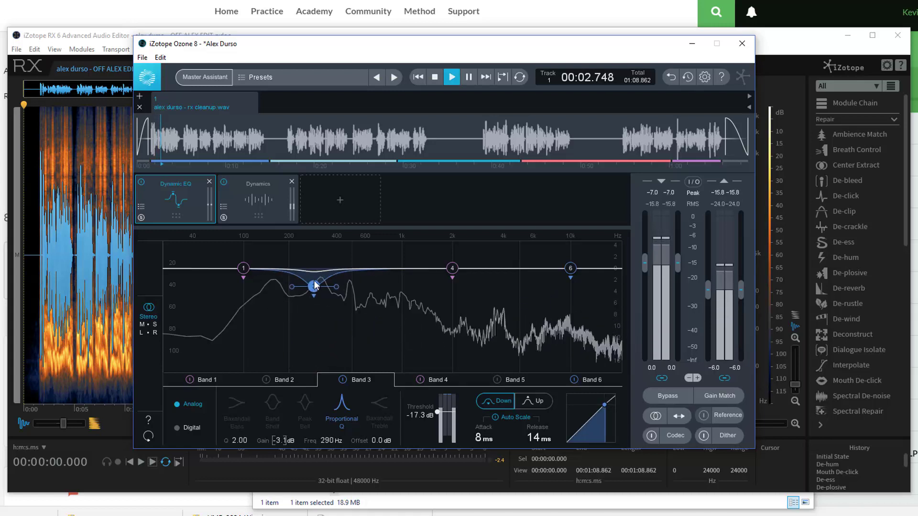
drag(314, 287, 314, 332)
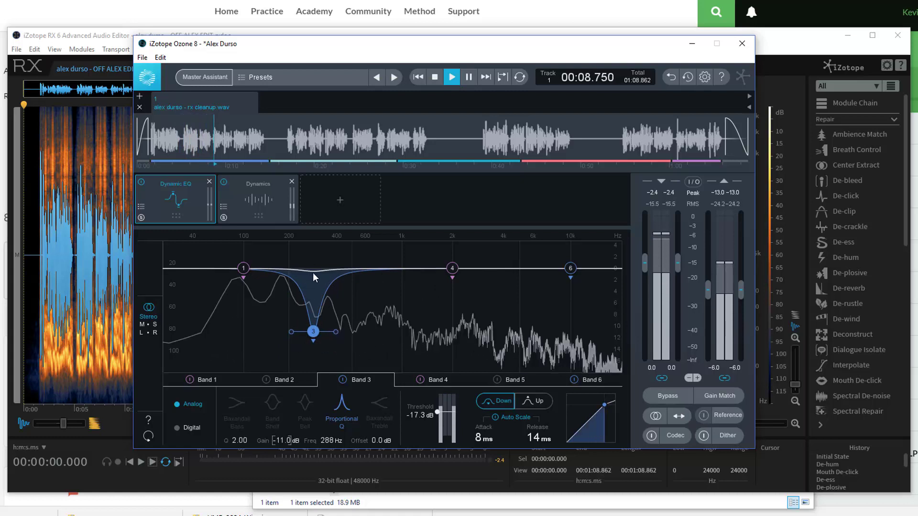
Step: Audition Band 3 with its threshold at -10.0 dB, lower the threshold to -18.9 dB during playback, and stop
drag(437, 412, 437, 407)
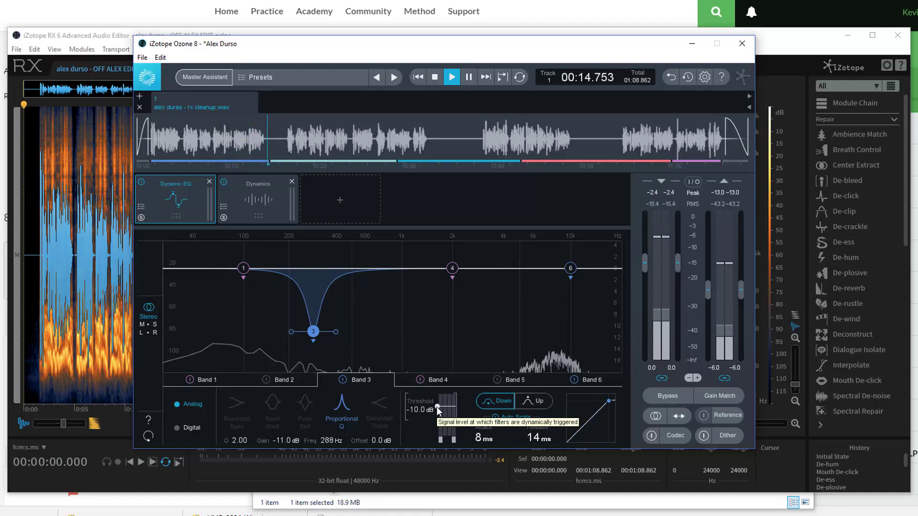
key(space)
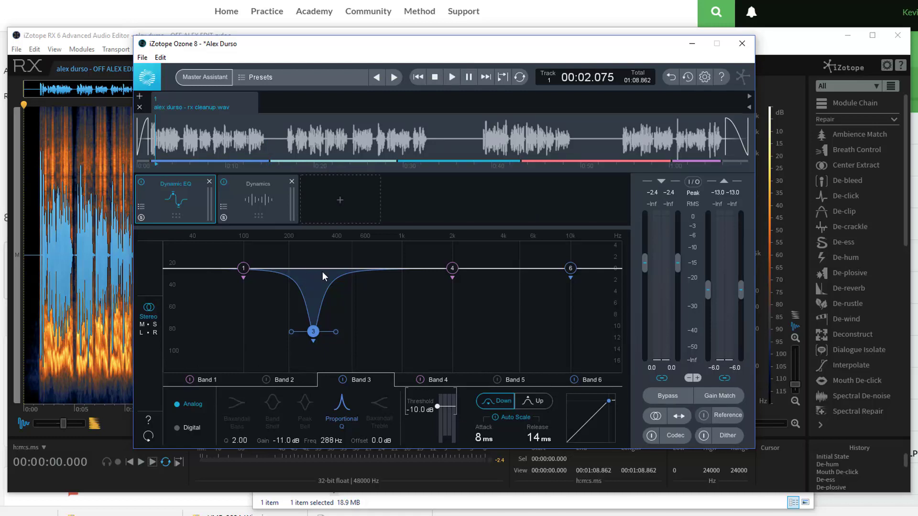
key(space)
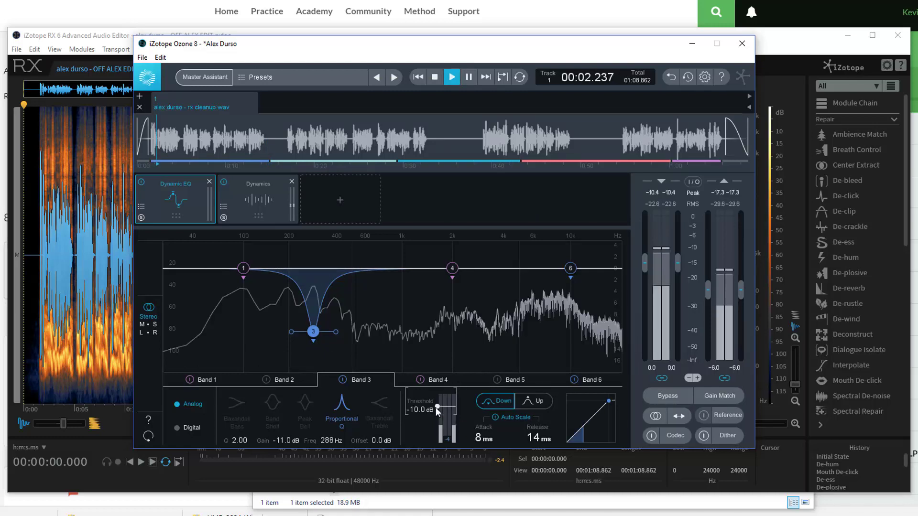
drag(437, 406, 437, 414)
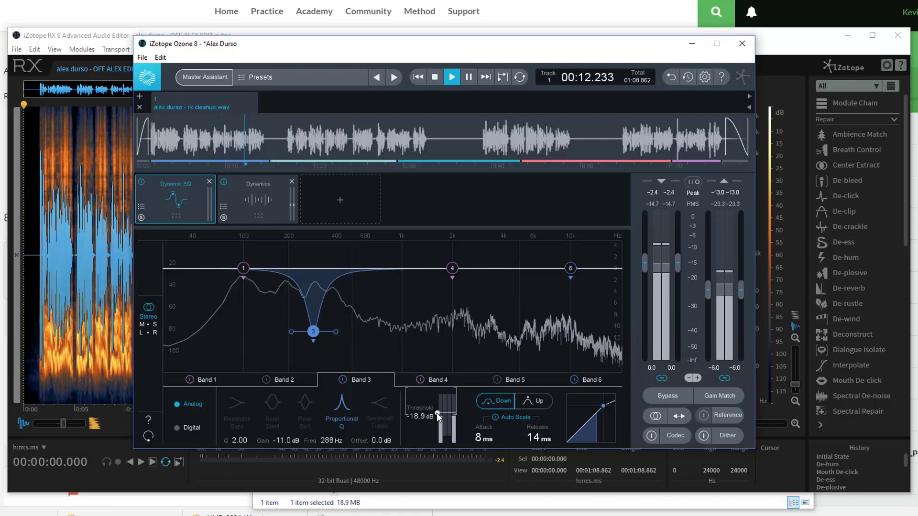
key(space)
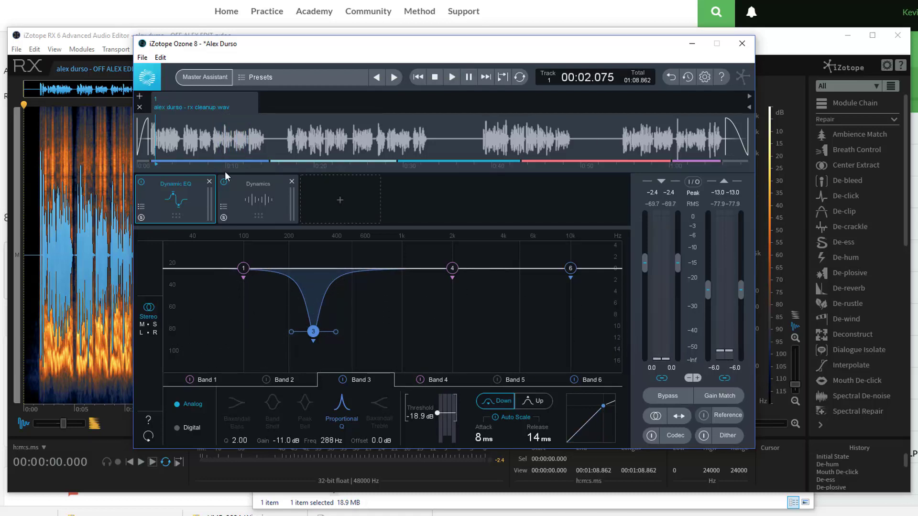
Step: Move the Dynamic EQ module behind Dynamics in the processing chain and return it to the first slot
drag(188, 206, 336, 217)
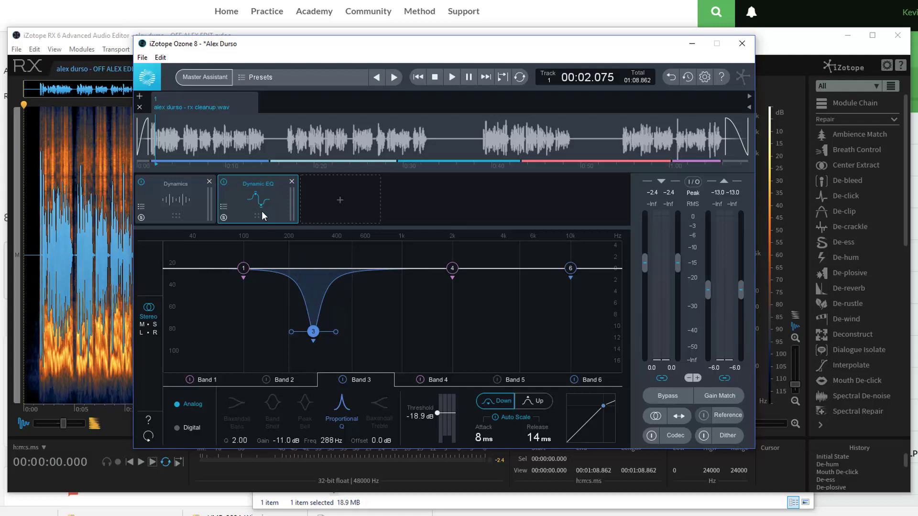
drag(265, 207, 202, 206)
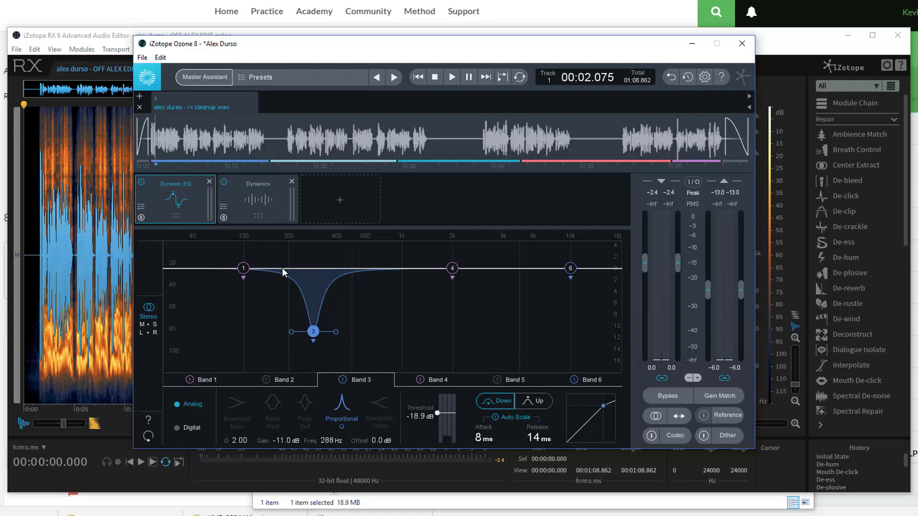
Step: Open the Dynamics module and play the recording twice to check its gain reduction trace, stopping playback each time
click(266, 216)
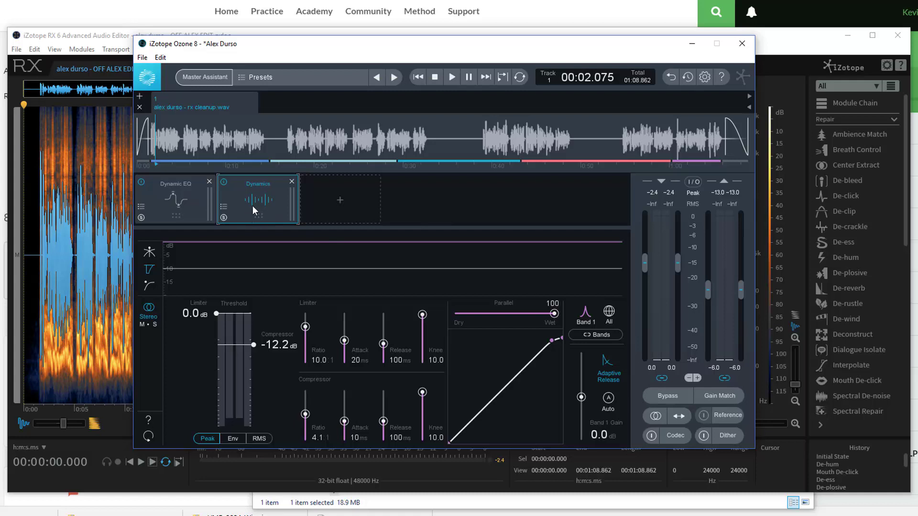
key(space)
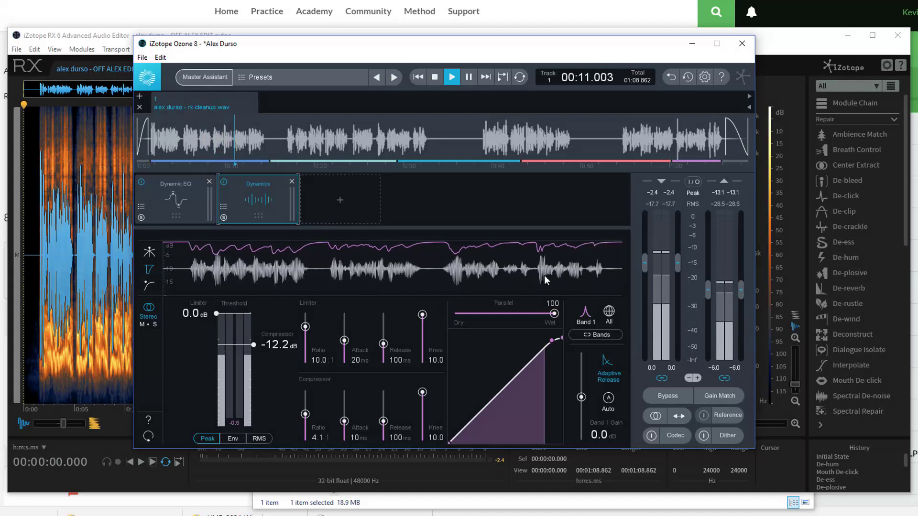
key(space)
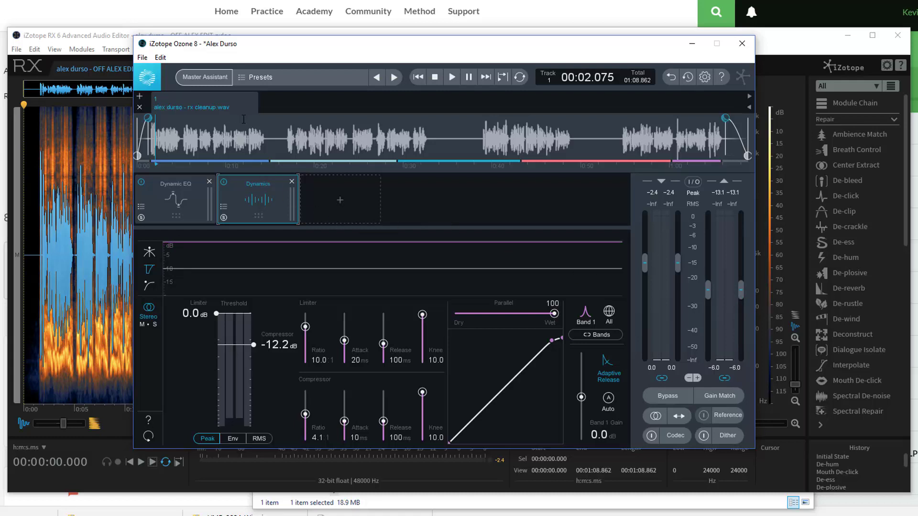
key(space)
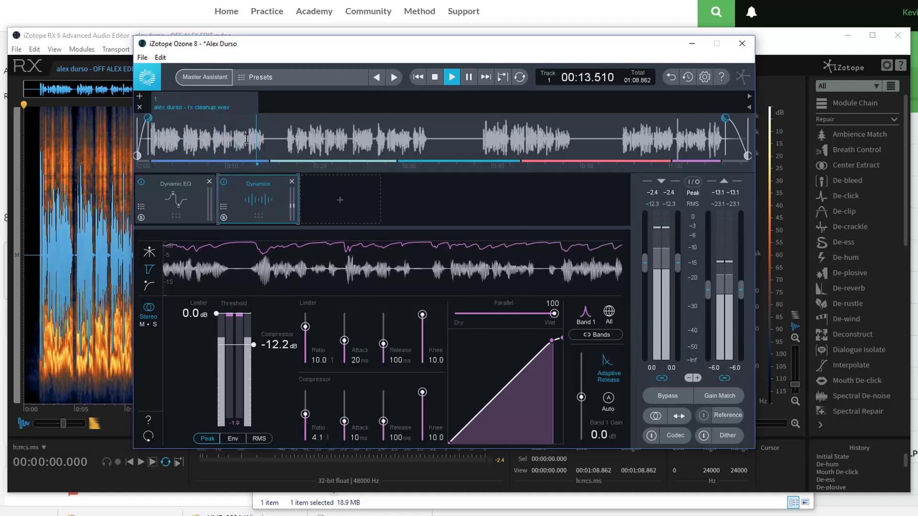
key(space)
drag(270, 47, 270, 45)
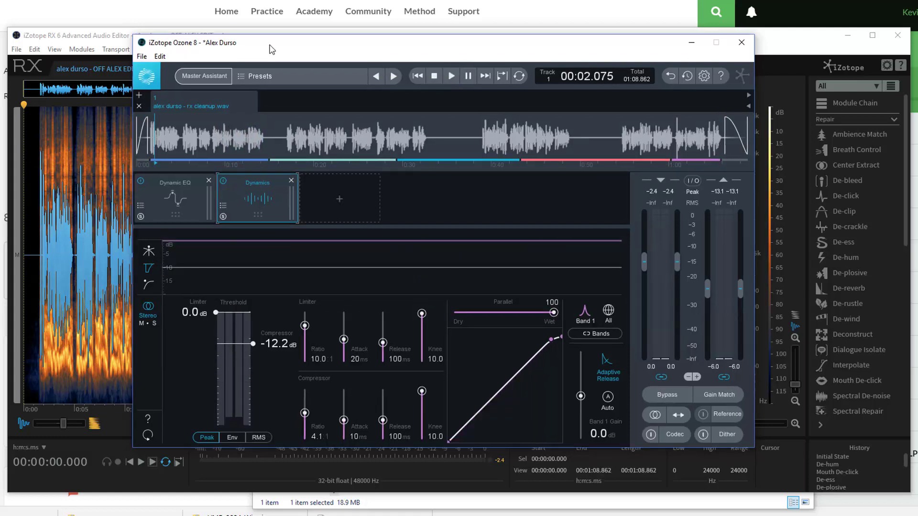